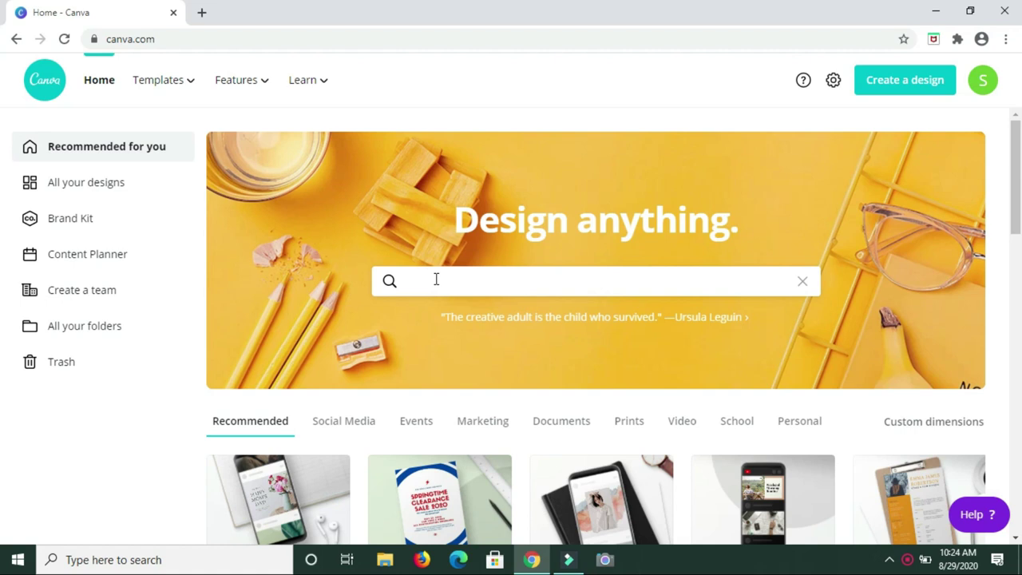
Search 'instagram post' and create a blank Instagram Post design with the templates panel hidden
{"action": "left_click", "coordinate": [436, 280]}
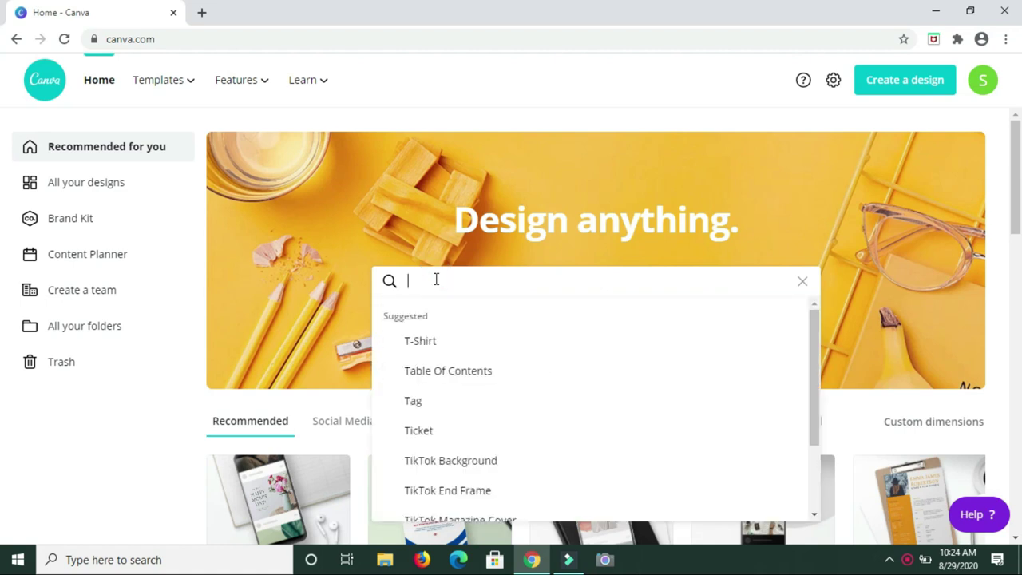
{"action": "type", "text": "instagra"}
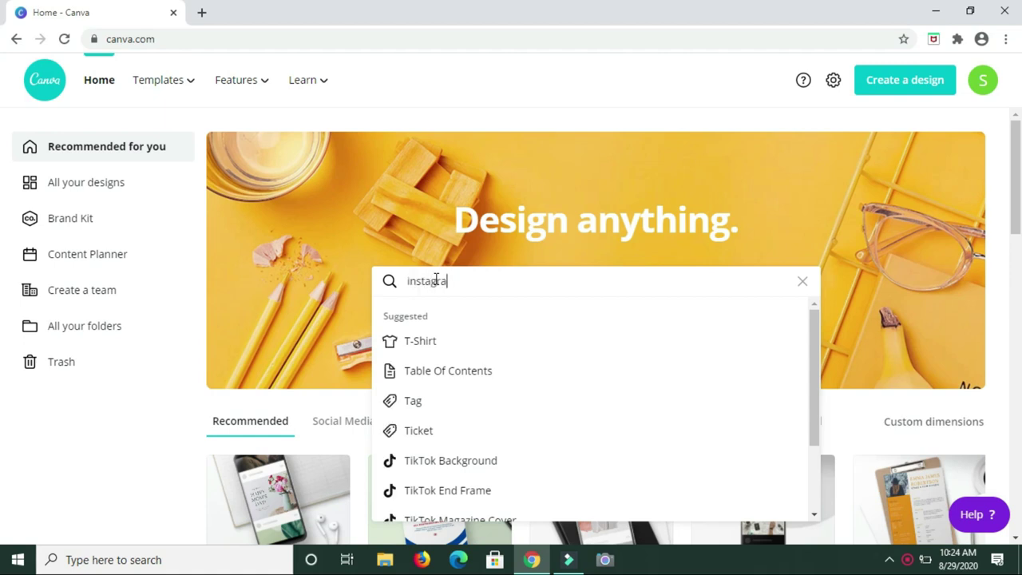
{"action": "type", "text": "m post"}
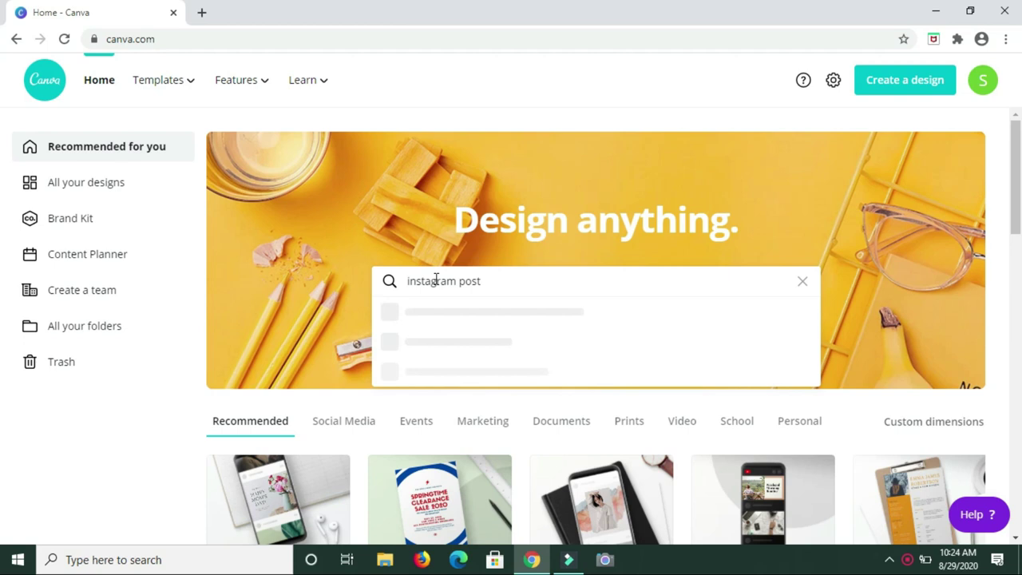
{"action": "key", "text": "Return"}
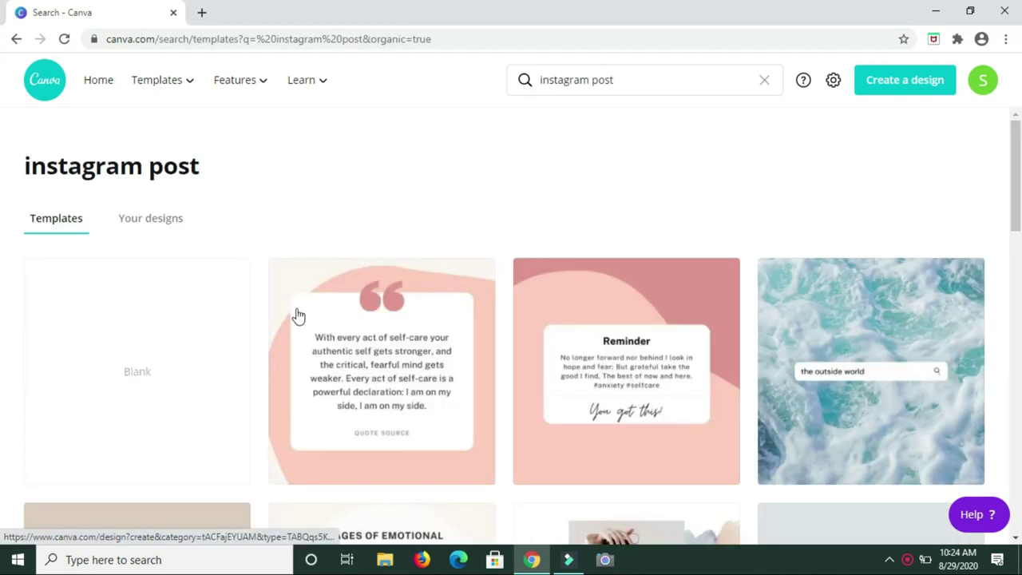
{"action": "left_click", "coordinate": [139, 399]}
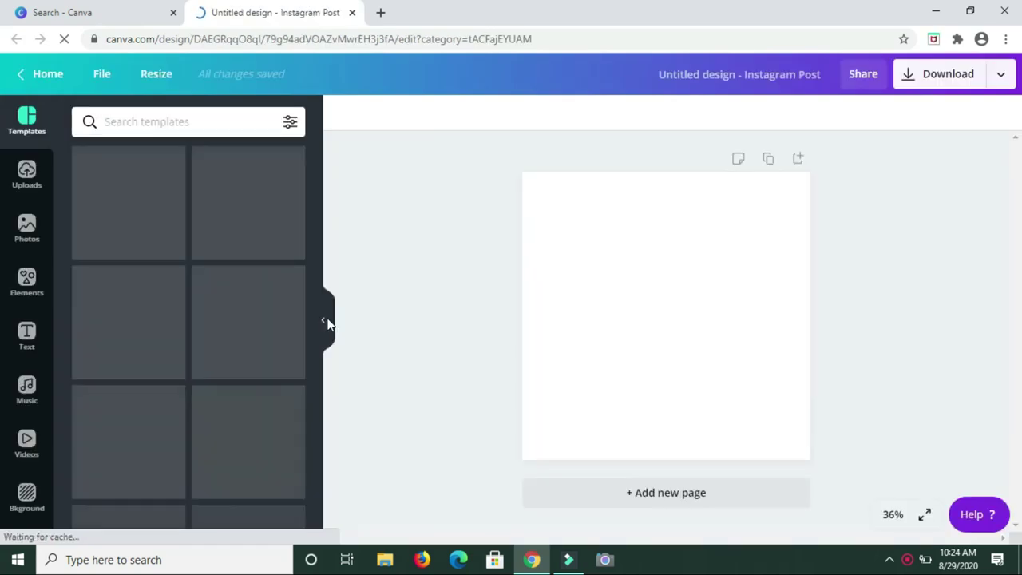
{"action": "left_click", "coordinate": [327, 323]}
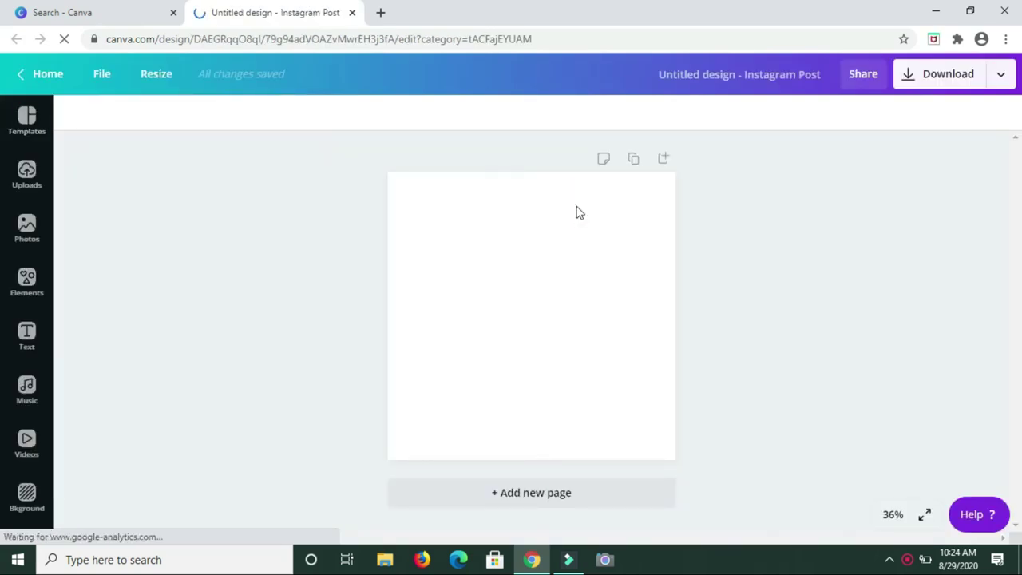
{"action": "left_click", "coordinate": [532, 226]}
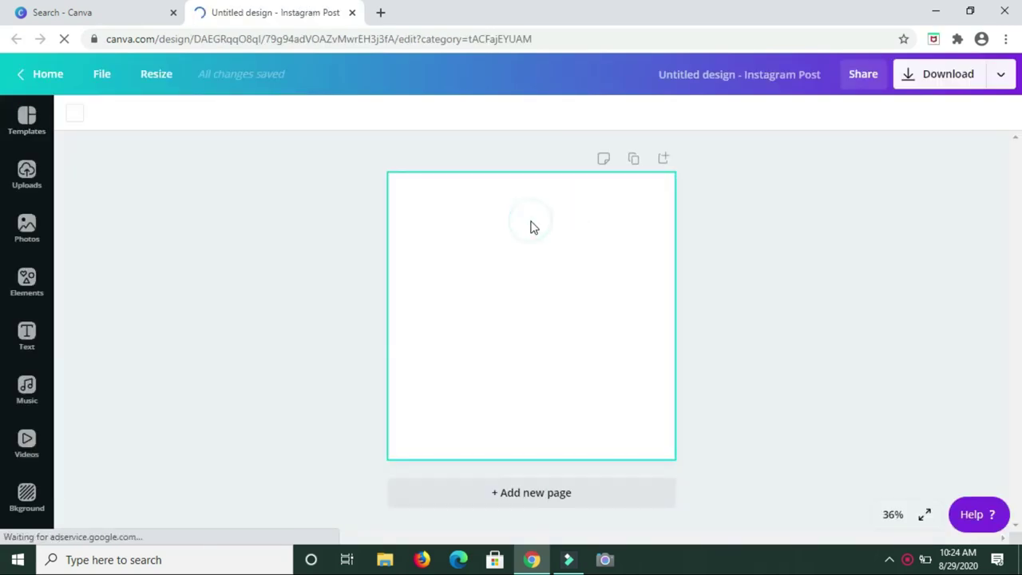
Fill the page background with the grey swatch from Default Colors, replacing a briefly tried purple
{"action": "left_click", "coordinate": [76, 117]}
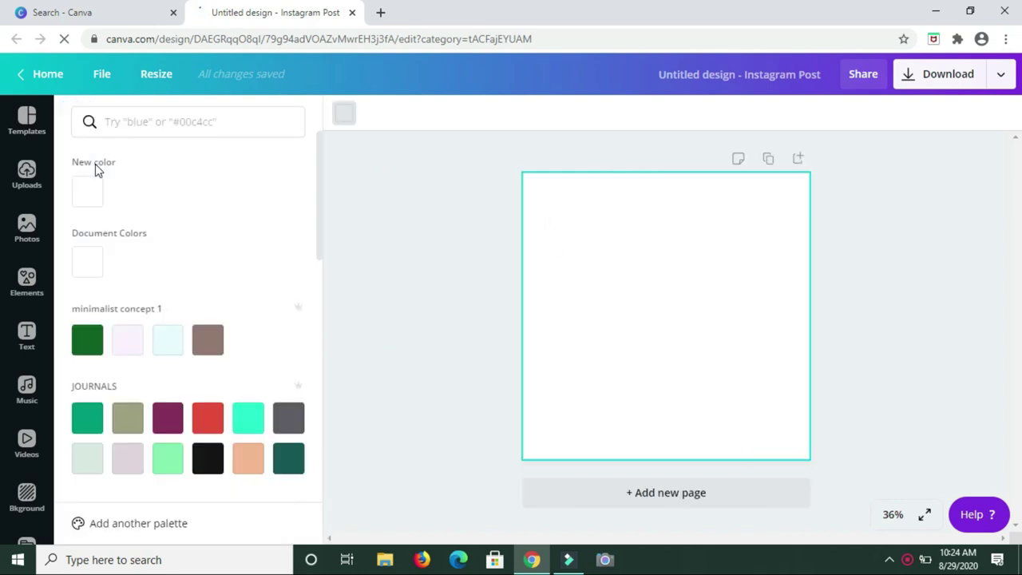
{"action": "scroll", "coordinate": [212, 308], "scroll_direction": "down", "scroll_amount": 7}
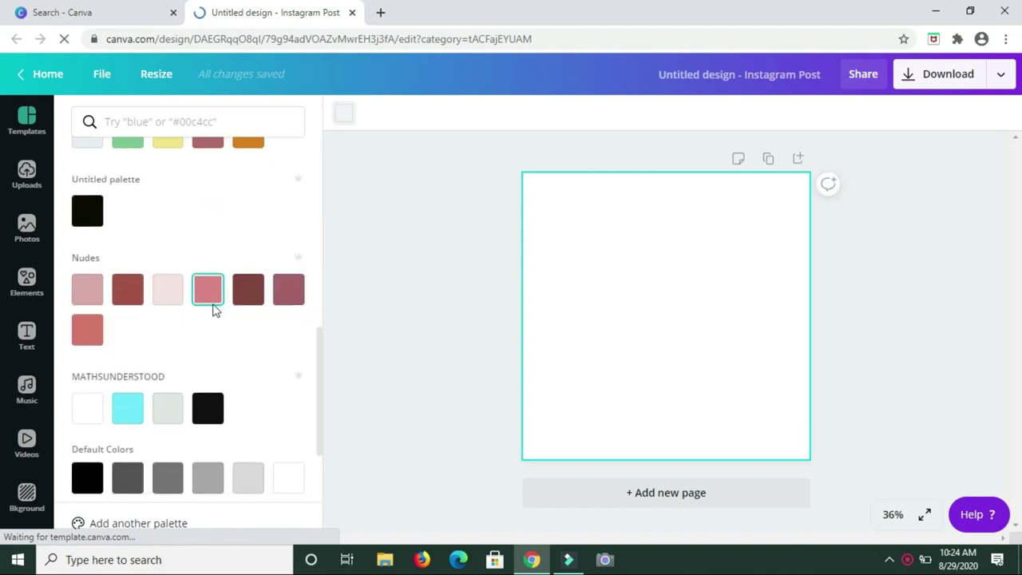
{"action": "scroll", "coordinate": [213, 308], "scroll_direction": "down", "scroll_amount": 2}
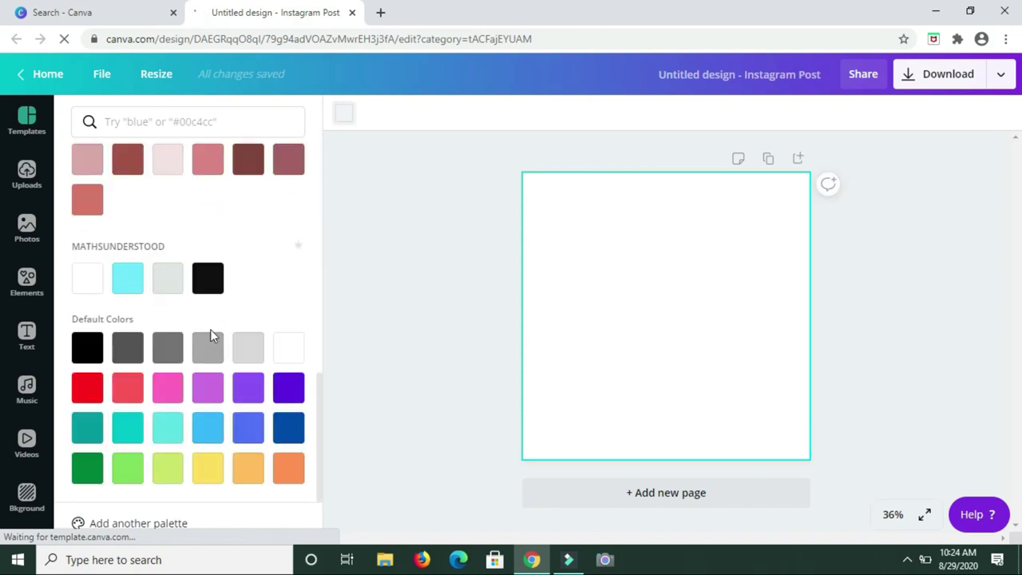
{"action": "left_click", "coordinate": [207, 391]}
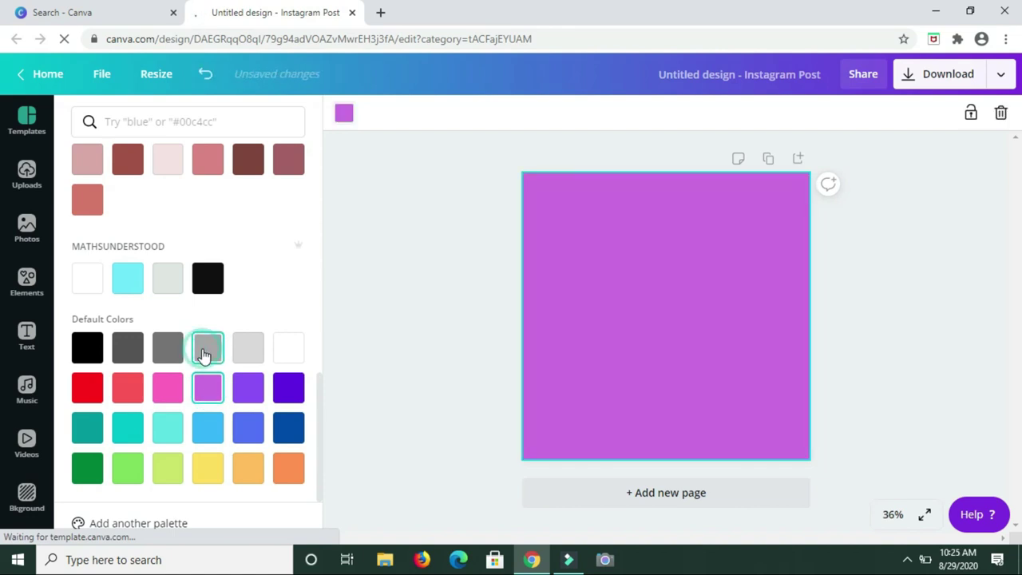
{"action": "left_click", "coordinate": [205, 352]}
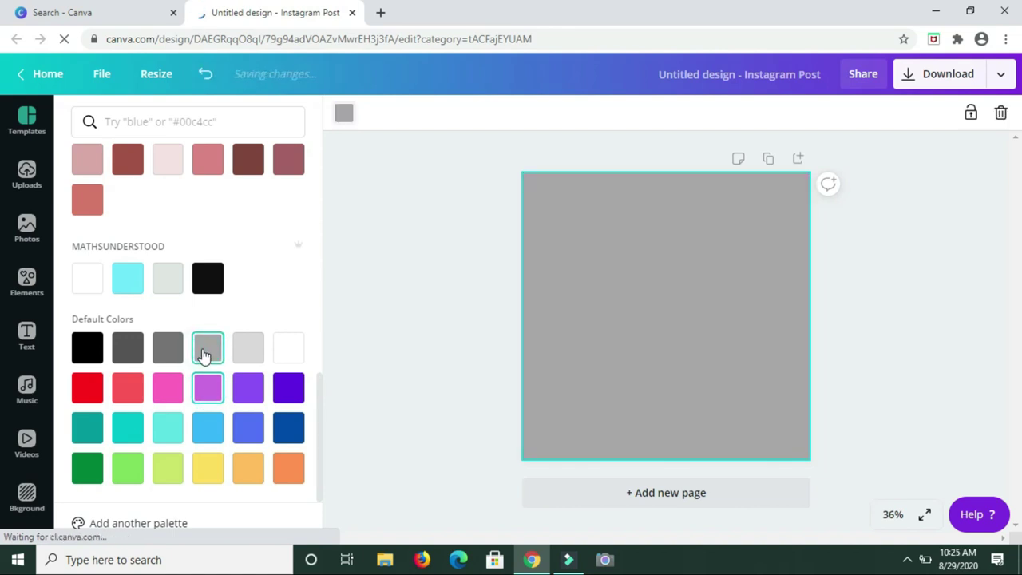
{"action": "left_click", "coordinate": [426, 240]}
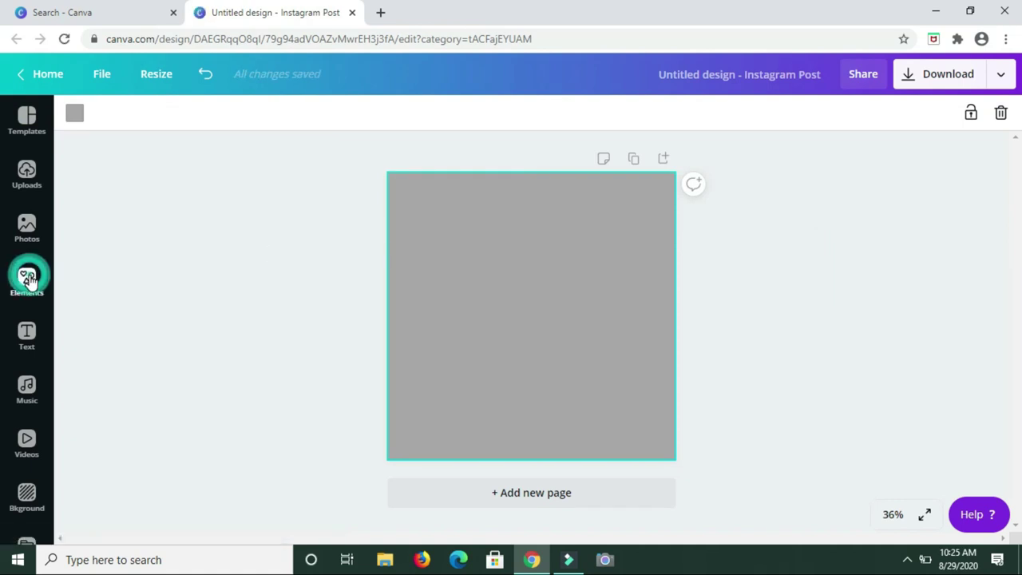
Search Elements for 'letter frames' and scroll down to the alphabet letter frames
{"action": "left_click", "coordinate": [27, 279]}
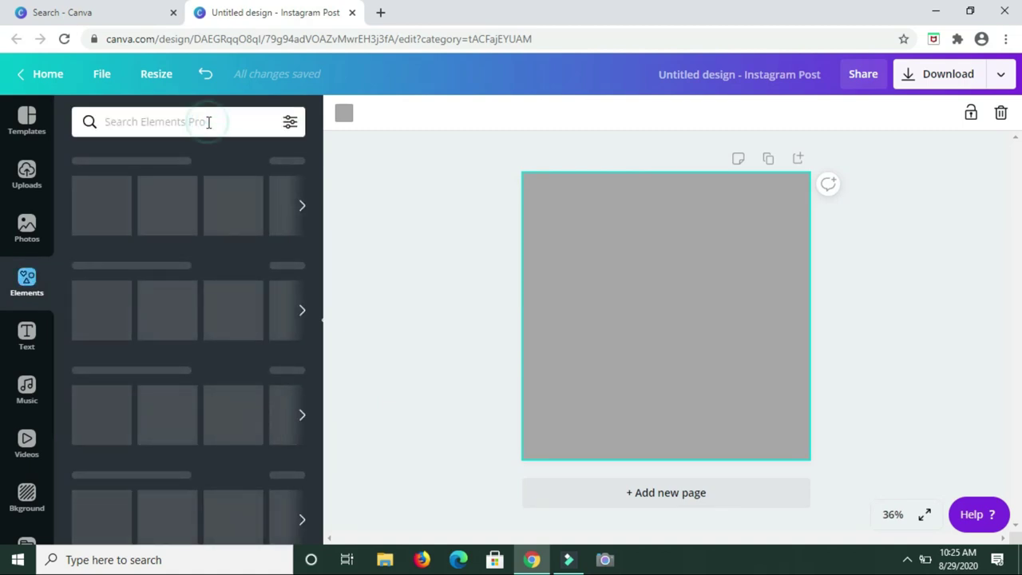
{"action": "left_click", "coordinate": [208, 121]}
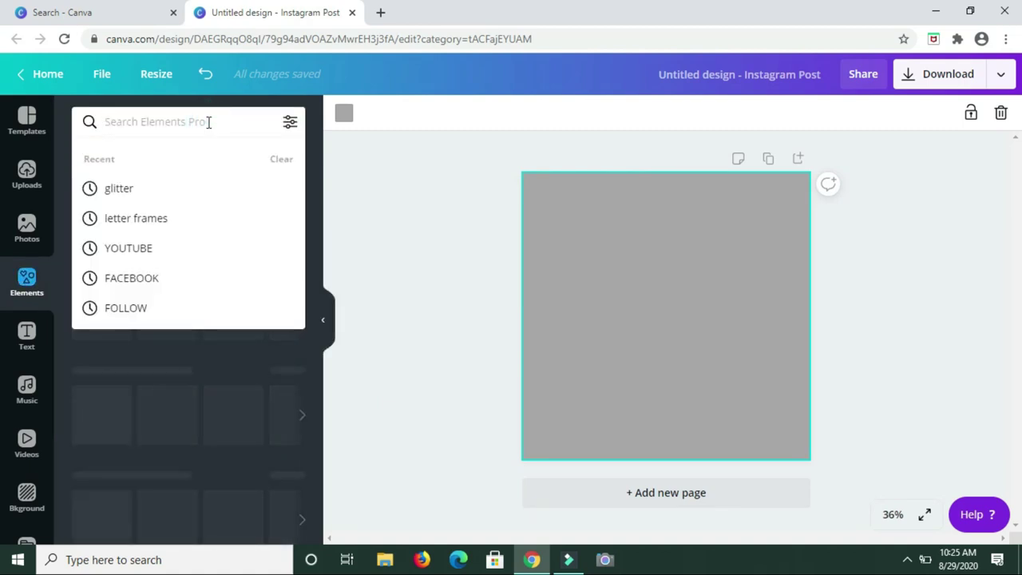
{"action": "type", "text": "letter f"}
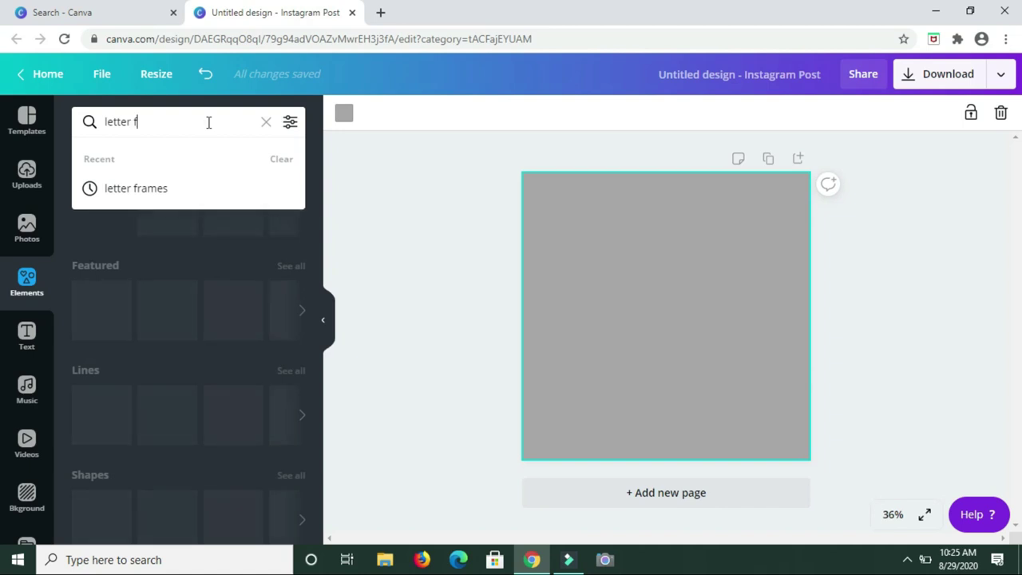
{"action": "type", "text": "rames"}
{"action": "key", "text": "Return"}
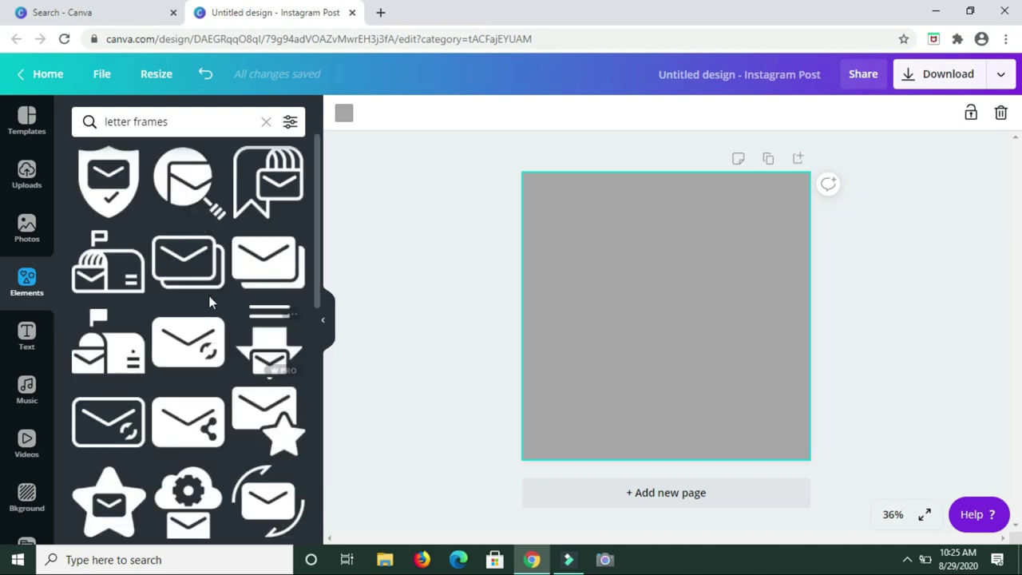
{"action": "scroll", "coordinate": [192, 320], "scroll_direction": "down", "scroll_amount": 5}
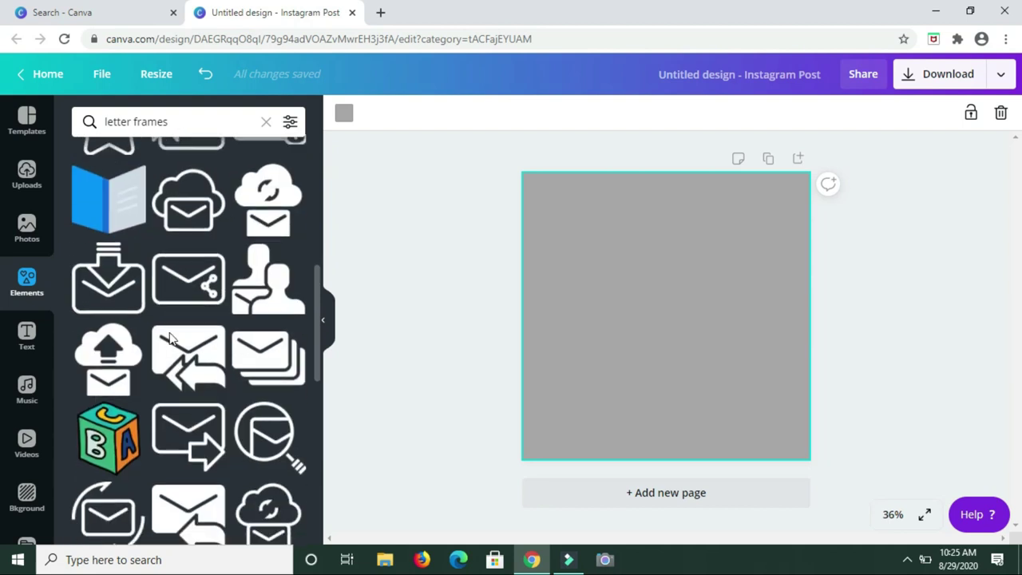
{"action": "scroll", "coordinate": [169, 339], "scroll_direction": "down", "scroll_amount": 5}
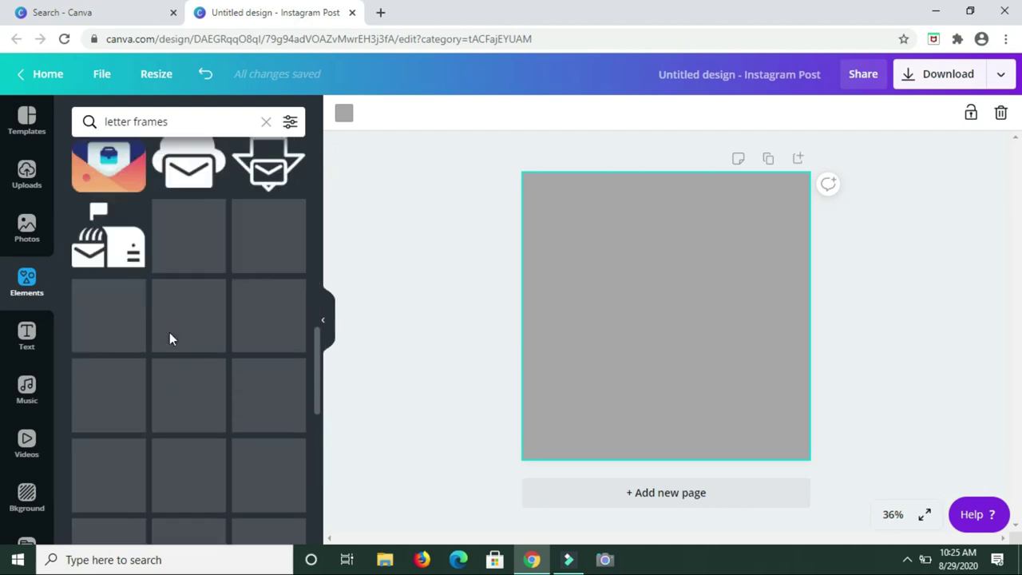
{"action": "scroll", "coordinate": [169, 339], "scroll_direction": "down", "scroll_amount": 3}
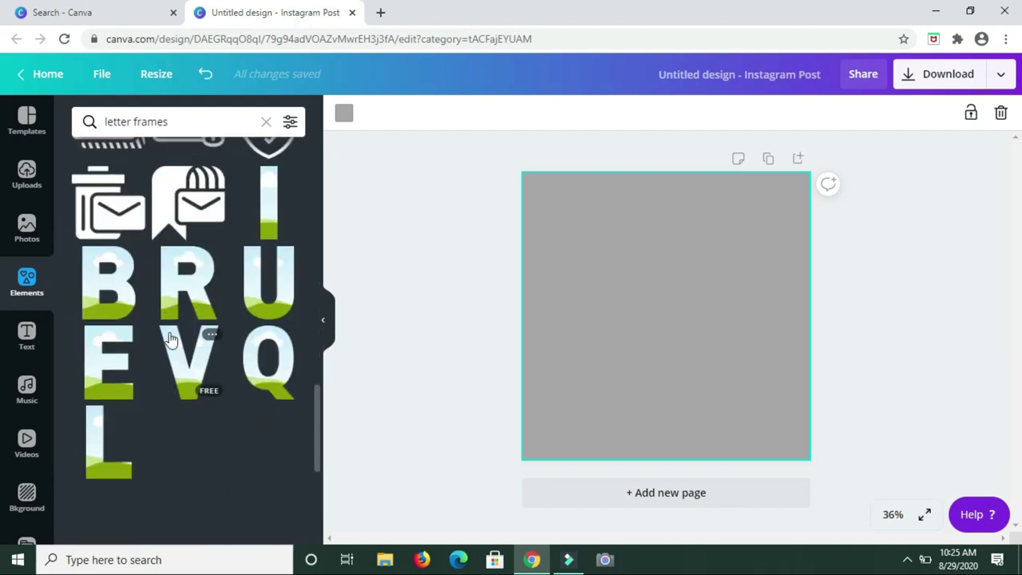
{"action": "scroll", "coordinate": [170, 339], "scroll_direction": "down", "scroll_amount": 1}
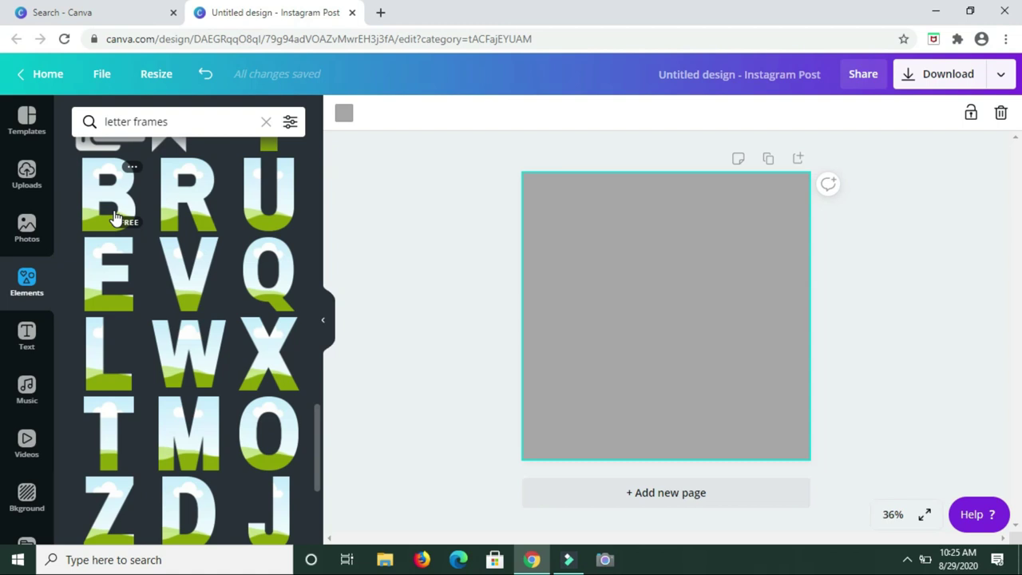
Add one B letter frame, shrink it, and move it to the page's upper-left
{"action": "left_click", "coordinate": [115, 217]}
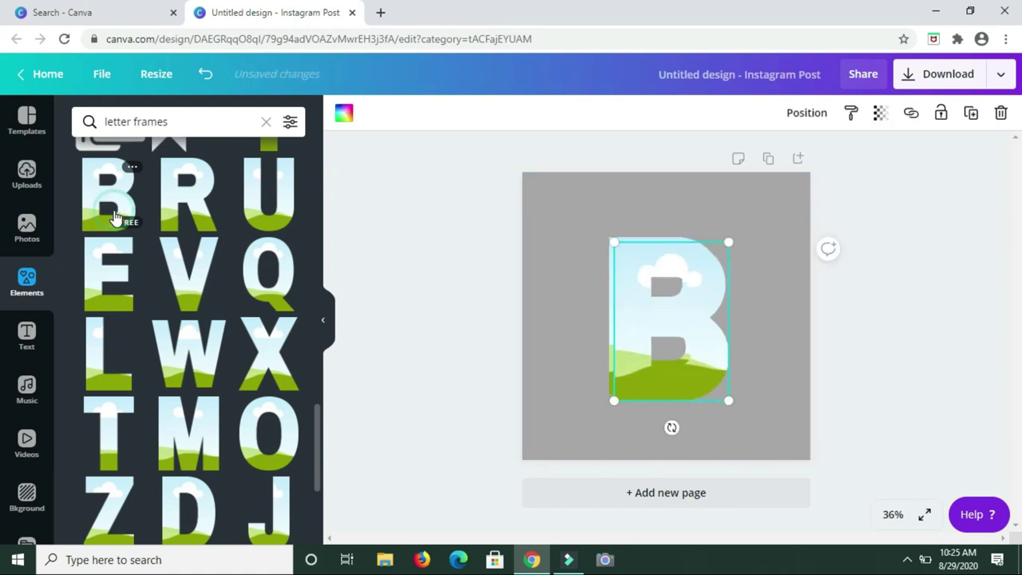
{"action": "left_click", "coordinate": [999, 111]}
{"action": "left_click", "coordinate": [672, 310]}
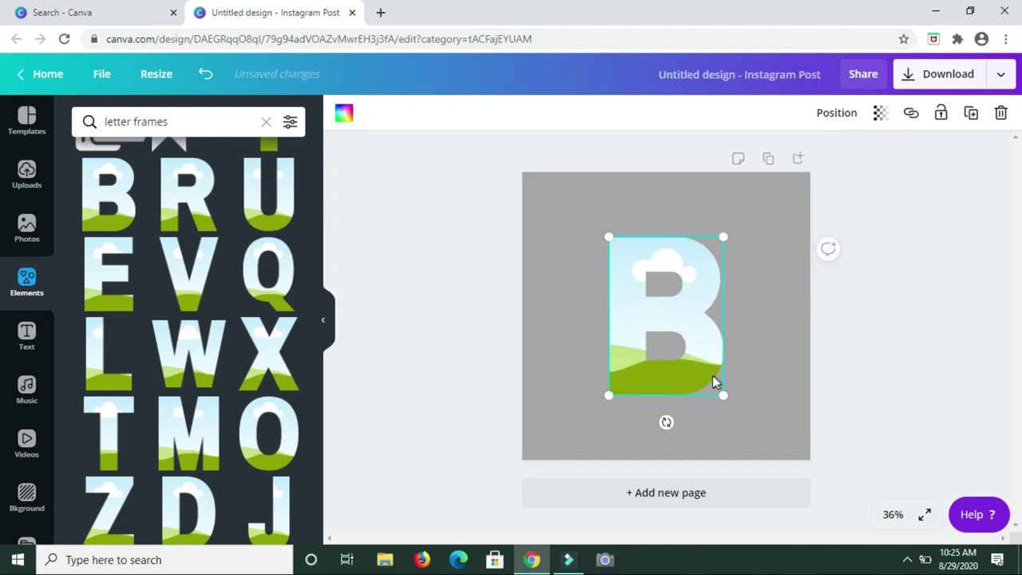
{"action": "left_click_drag", "start_coordinate": [722, 394], "coordinate": [681, 345]}
{"action": "left_click_drag", "start_coordinate": [620, 284], "coordinate": [583, 261]}
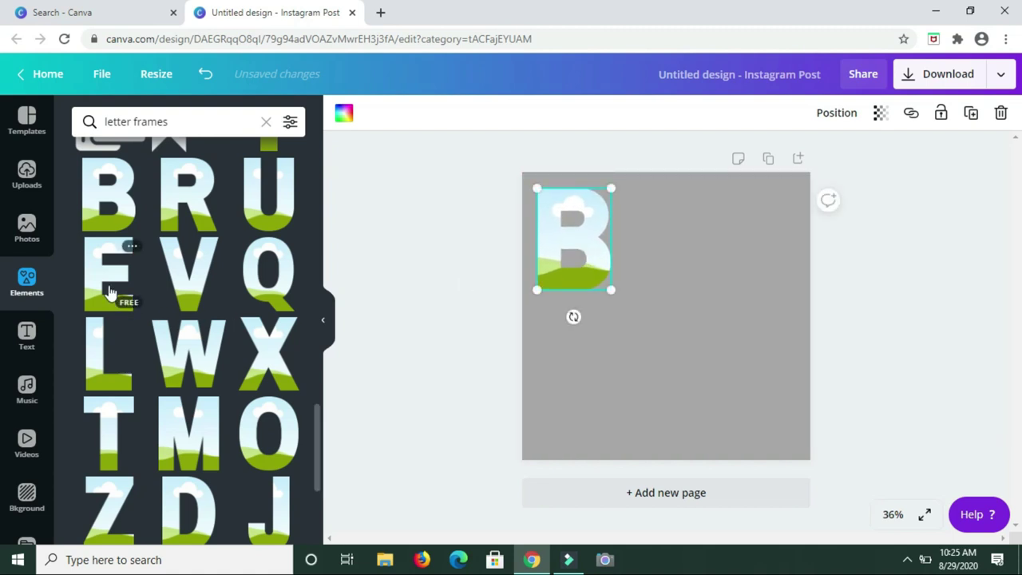
Add shrunken E and T letter frames, placing T in the bottom-right corner
{"action": "left_click", "coordinate": [108, 280]}
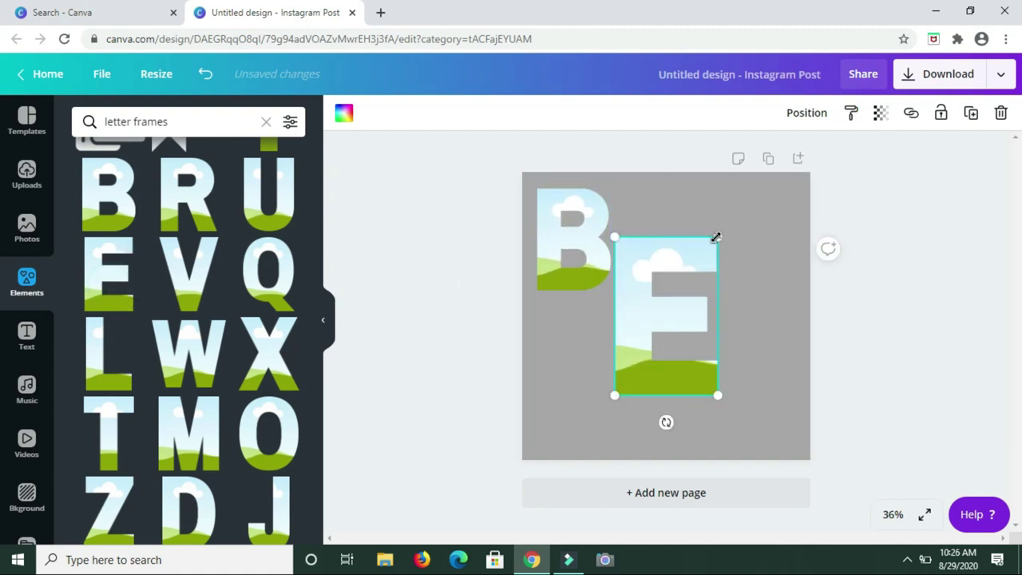
{"action": "left_click_drag", "start_coordinate": [715, 237], "coordinate": [656, 299]}
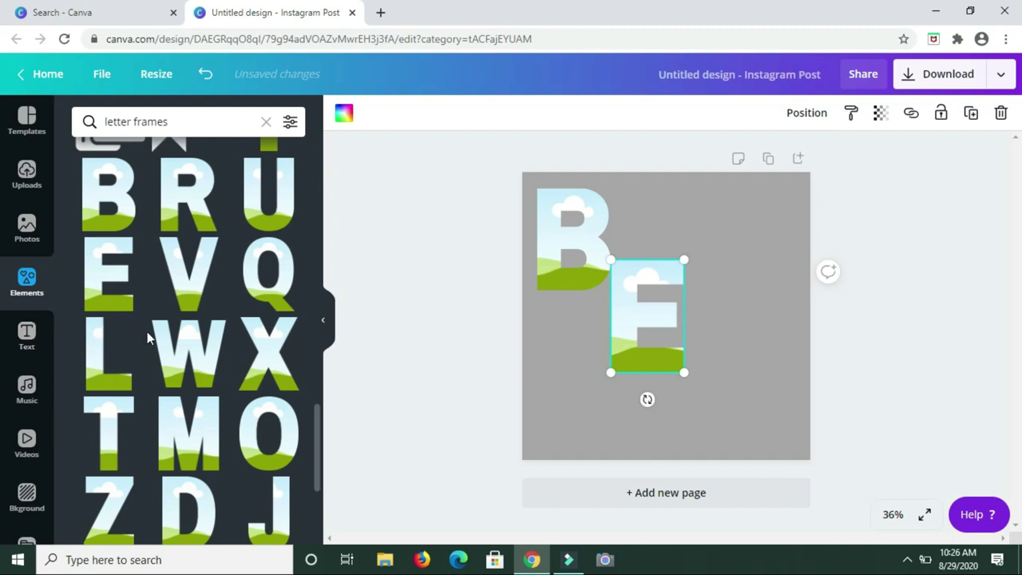
{"action": "left_click", "coordinate": [111, 421]}
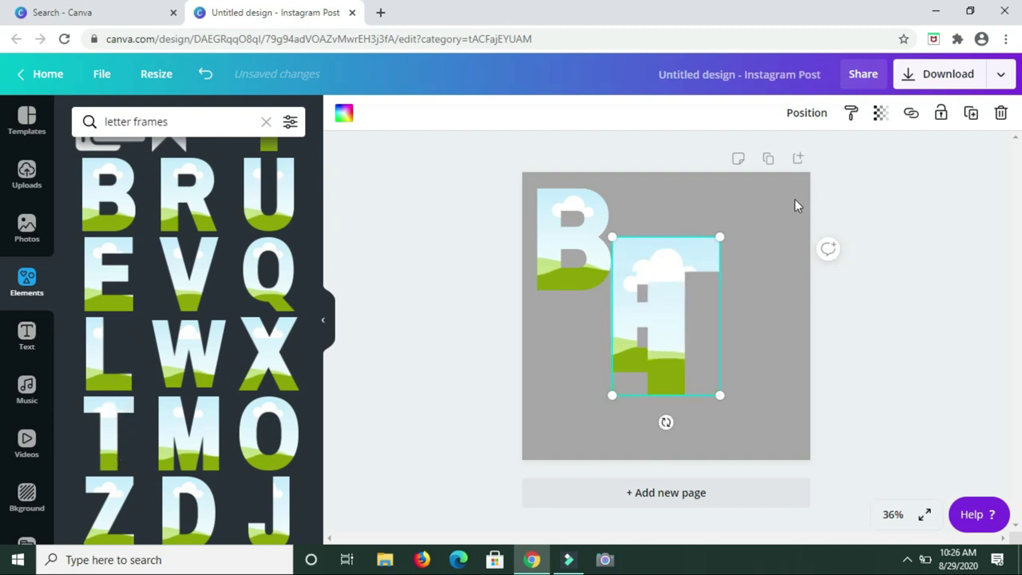
{"action": "left_click_drag", "start_coordinate": [719, 234], "coordinate": [690, 281]}
{"action": "left_click_drag", "start_coordinate": [662, 336], "coordinate": [773, 394]}
Shrink the E and T frames a little more to tidy the diagonal
{"action": "left_click", "coordinate": [663, 356]}
{"action": "left_click_drag", "start_coordinate": [683, 372], "coordinate": [732, 359]}
{"action": "left_click", "coordinate": [762, 411]}
{"action": "left_click_drag", "start_coordinate": [575, 253], "coordinate": [570, 245]}
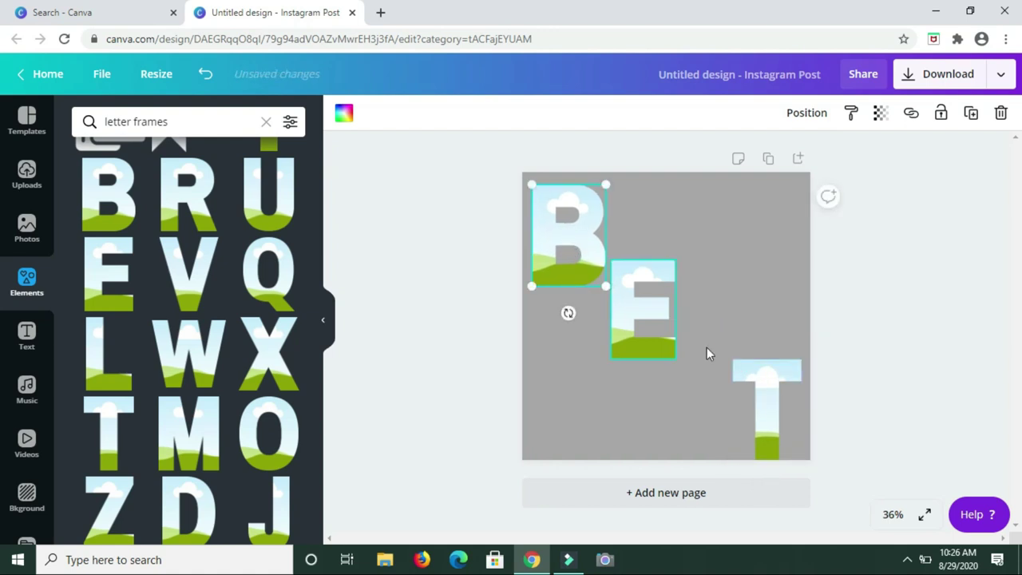
{"action": "scroll", "coordinate": [185, 319], "scroll_direction": "down", "scroll_amount": 5}
{"action": "scroll", "coordinate": [180, 317], "scroll_direction": "down", "scroll_amount": 1}
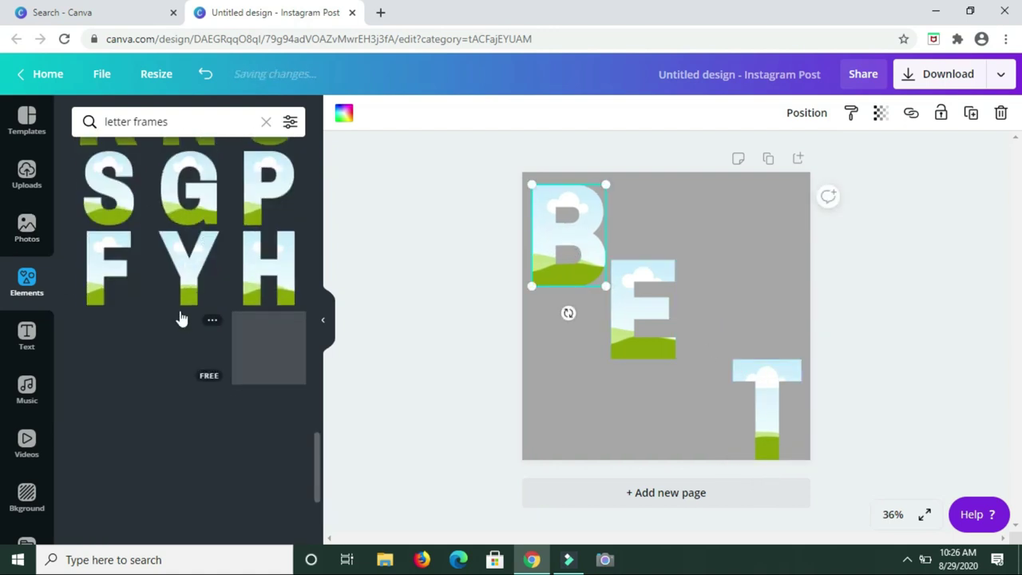
Add a small A letter frame and position it between the E and T
{"action": "left_click", "coordinate": [107, 360]}
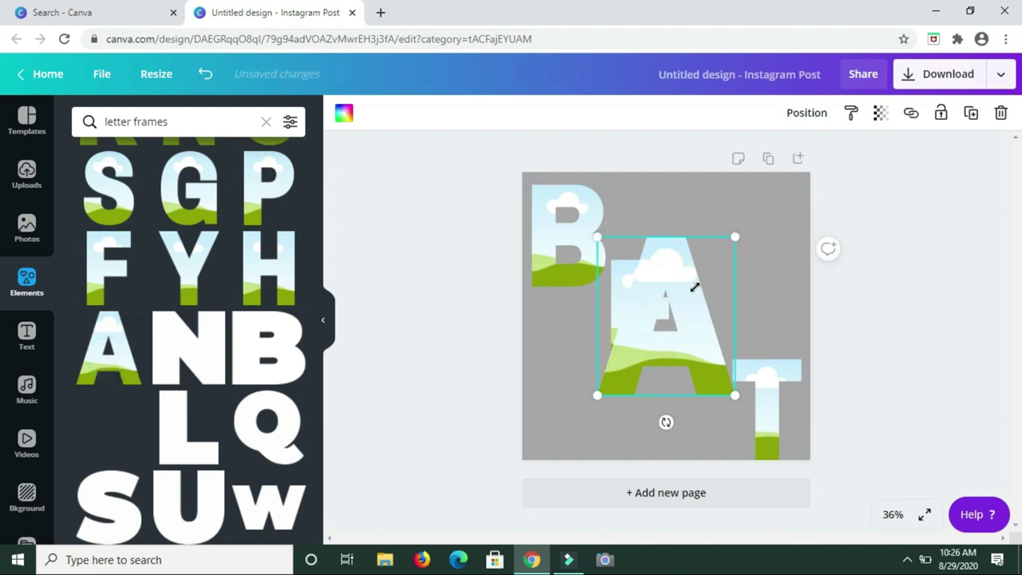
{"action": "mouse_move", "coordinate": [694, 287]}
{"action": "left_mouse_down"}
{"action": "mouse_move", "coordinate": [673, 296]}
{"action": "mouse_move", "coordinate": [689, 272]}
{"action": "left_mouse_up"}
{"action": "left_click_drag", "start_coordinate": [665, 327], "coordinate": [722, 343]}
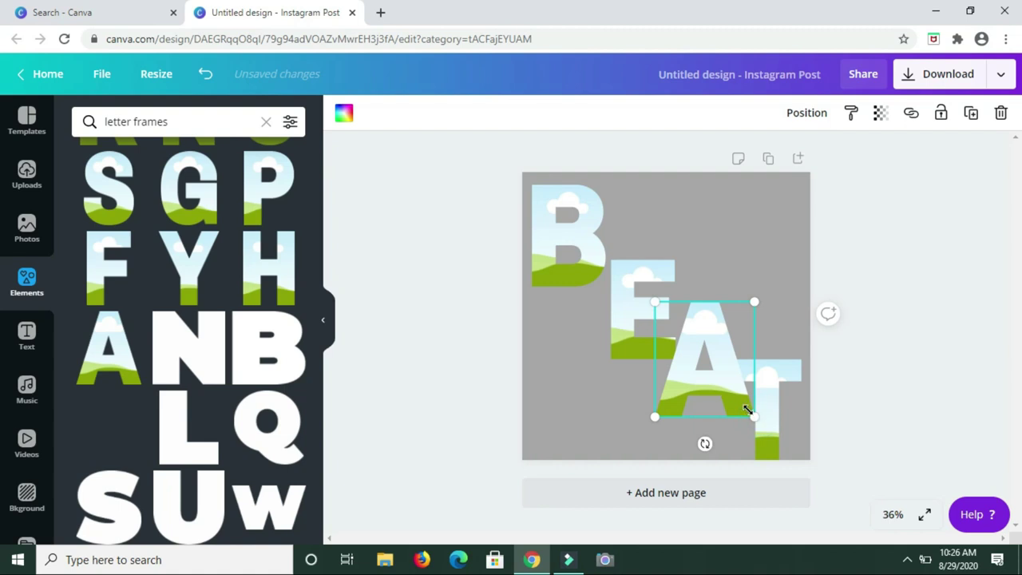
{"action": "left_click_drag", "start_coordinate": [747, 410], "coordinate": [739, 399]}
{"action": "left_click", "coordinate": [646, 227]}
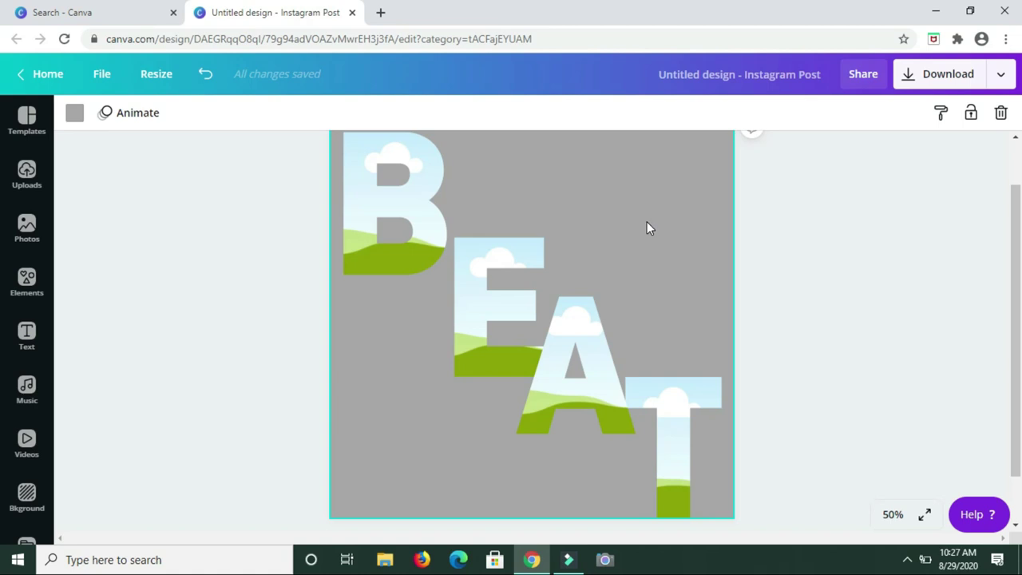
Search photos for 'glitter pink' and drop the rose-gold glitter photo into the B frame
{"action": "left_click", "coordinate": [26, 237]}
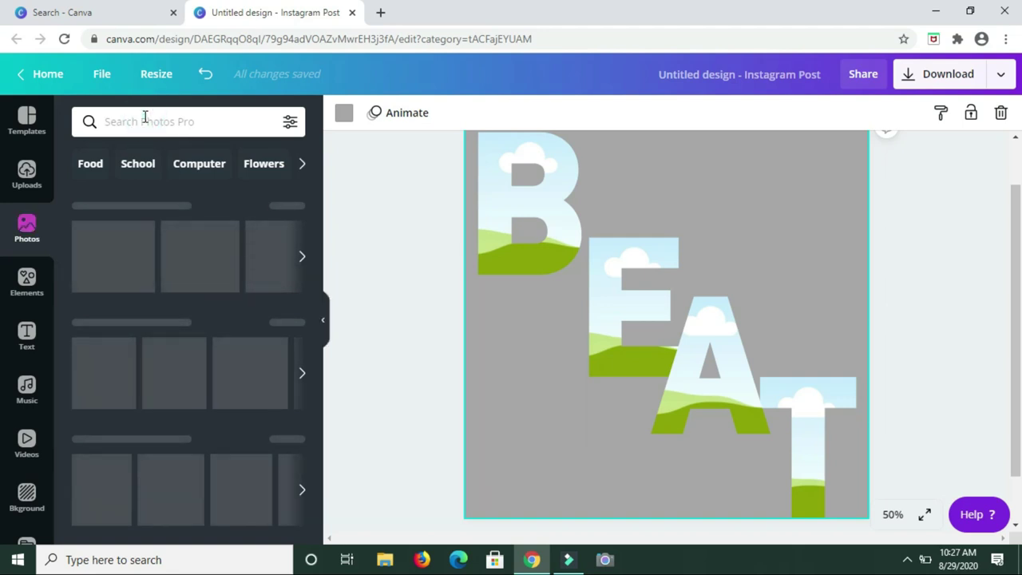
{"action": "left_click", "coordinate": [145, 117]}
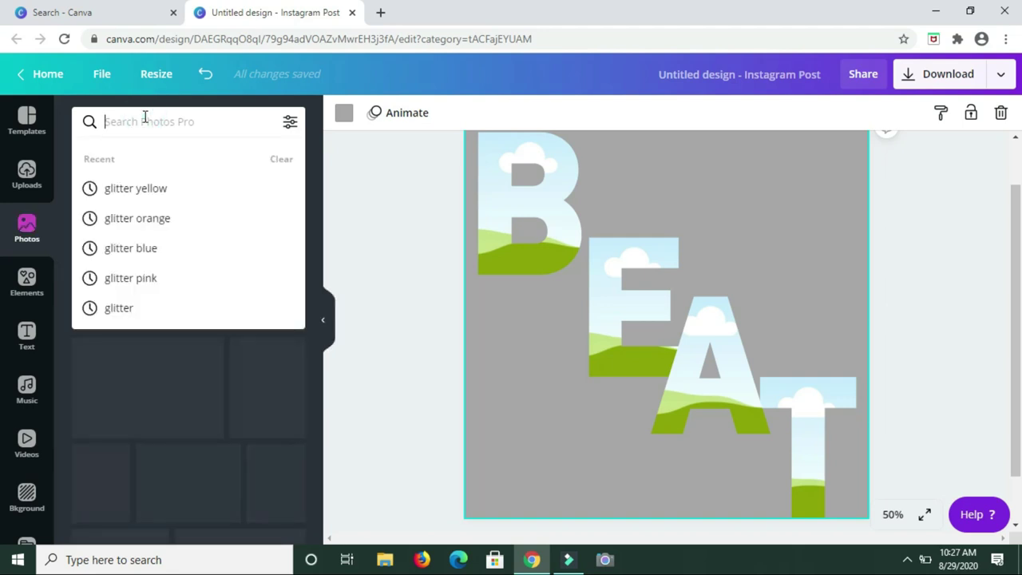
{"action": "type", "text": "gli"}
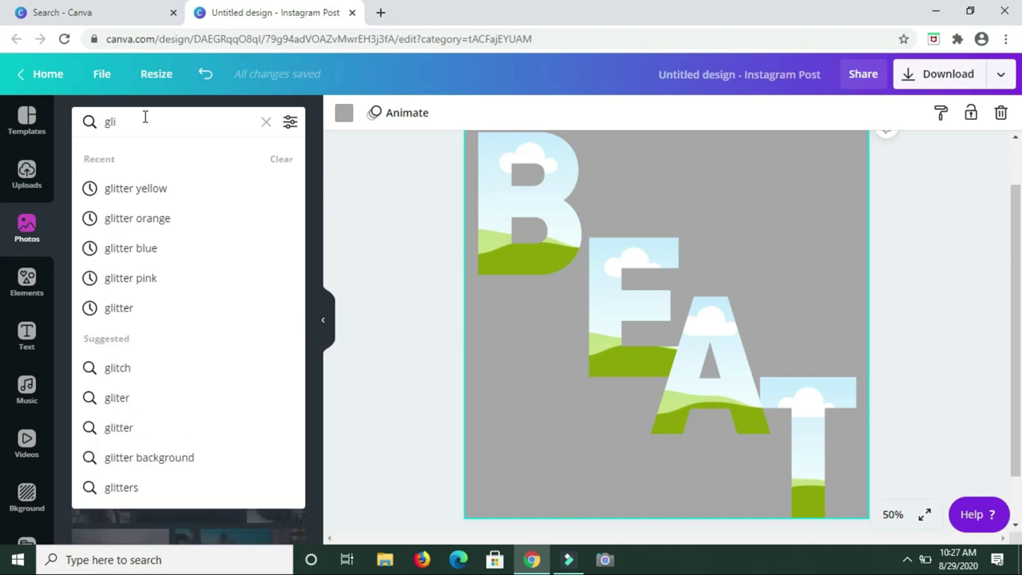
{"action": "type", "text": "tter"}
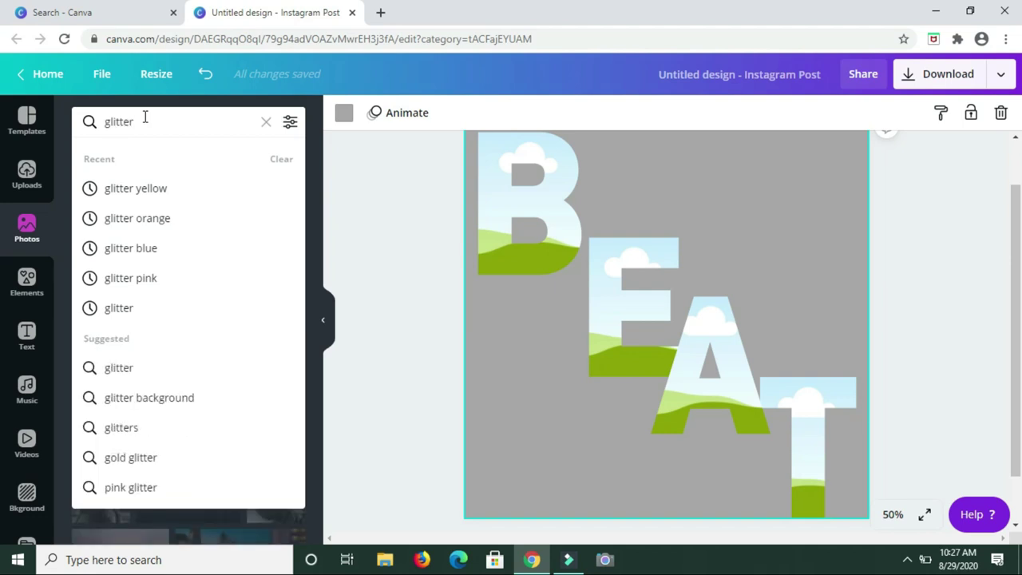
{"action": "type", "text": " pink"}
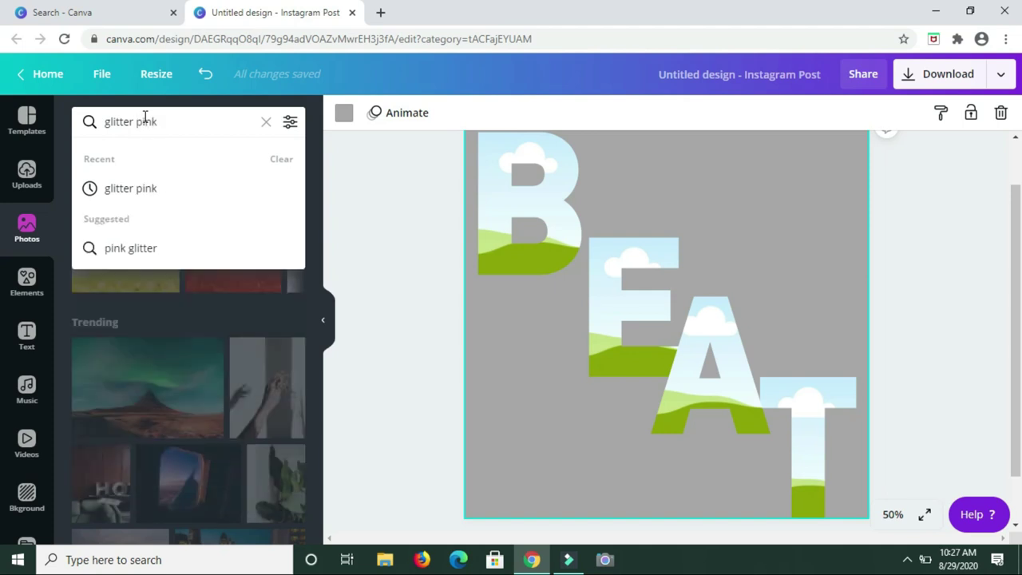
{"action": "key", "text": "Return"}
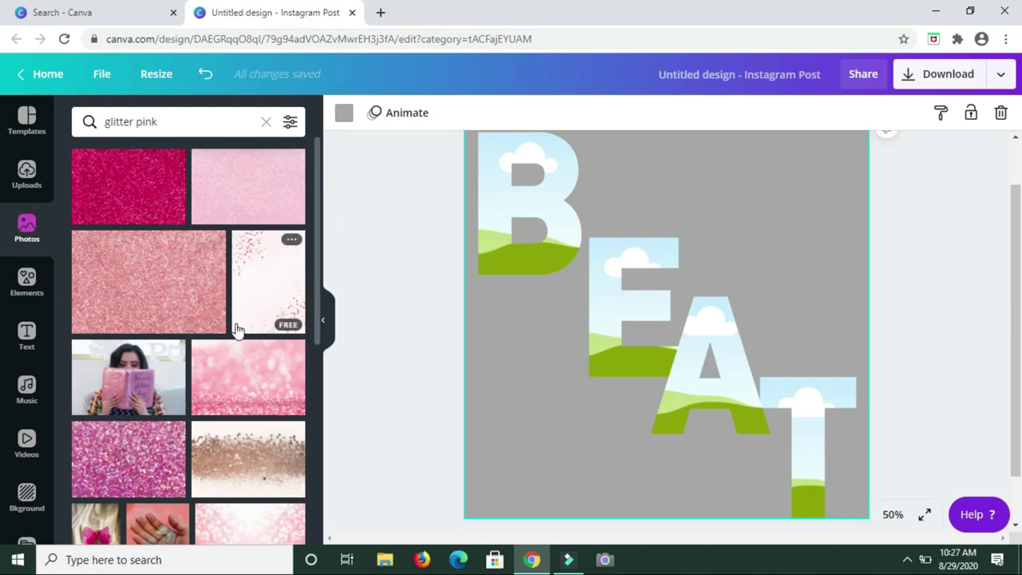
{"action": "scroll", "coordinate": [196, 361], "scroll_direction": "down", "scroll_amount": 2}
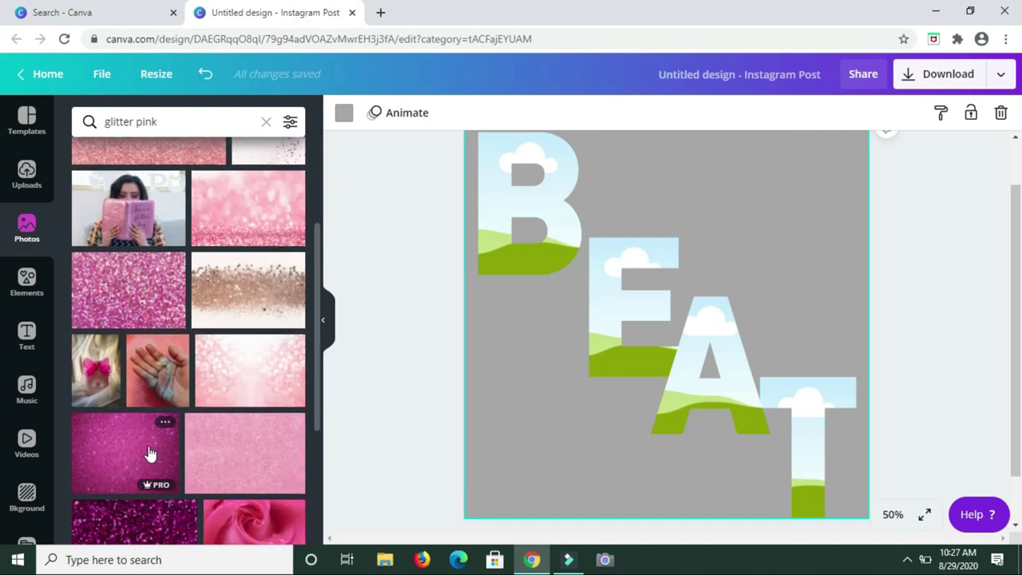
{"action": "scroll", "coordinate": [148, 452], "scroll_direction": "down", "scroll_amount": 2}
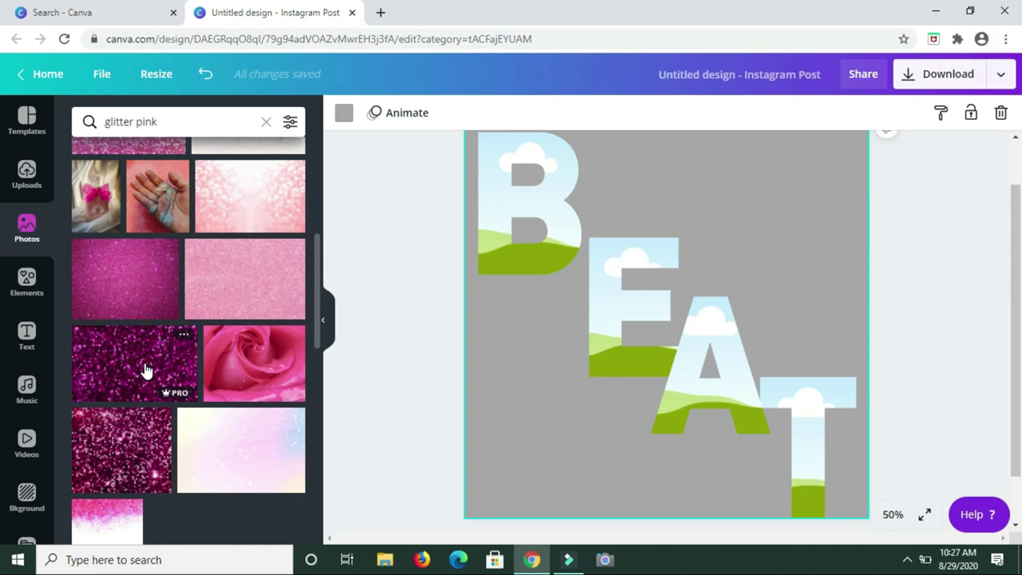
{"action": "scroll", "coordinate": [146, 368], "scroll_direction": "up", "scroll_amount": 2}
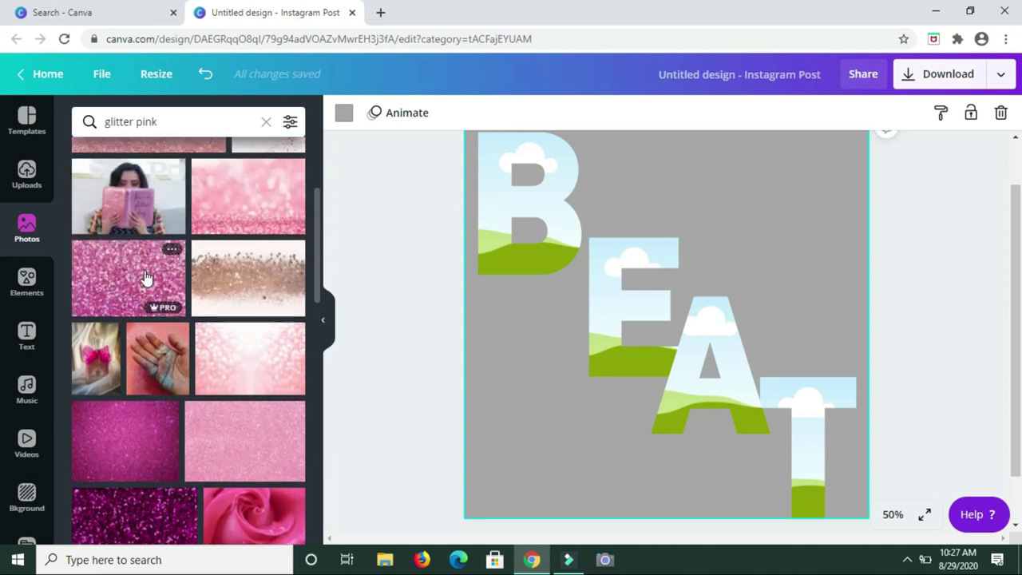
{"action": "scroll", "coordinate": [145, 276], "scroll_direction": "up", "scroll_amount": 2}
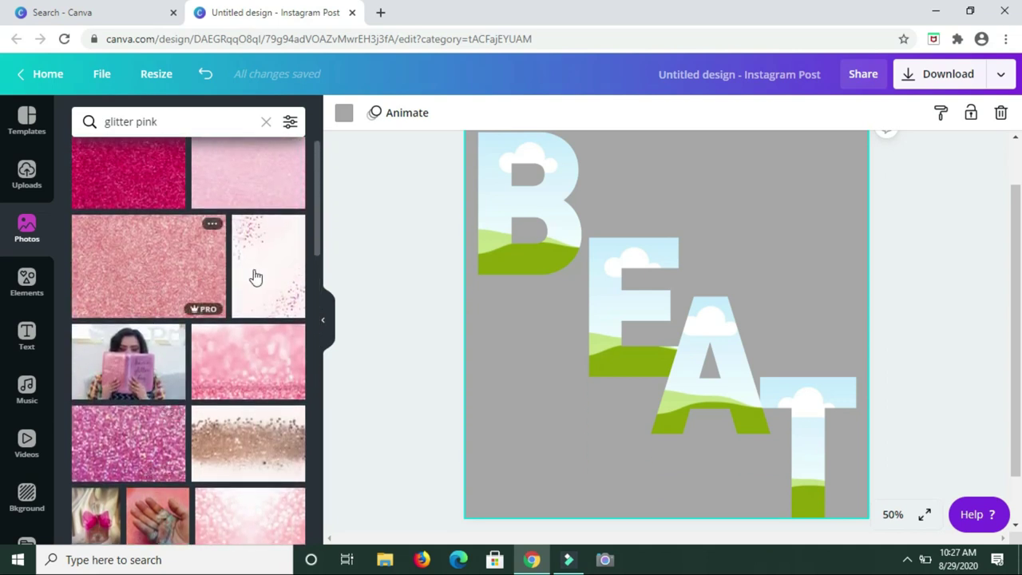
{"action": "scroll", "coordinate": [262, 277], "scroll_direction": "up", "scroll_amount": 1}
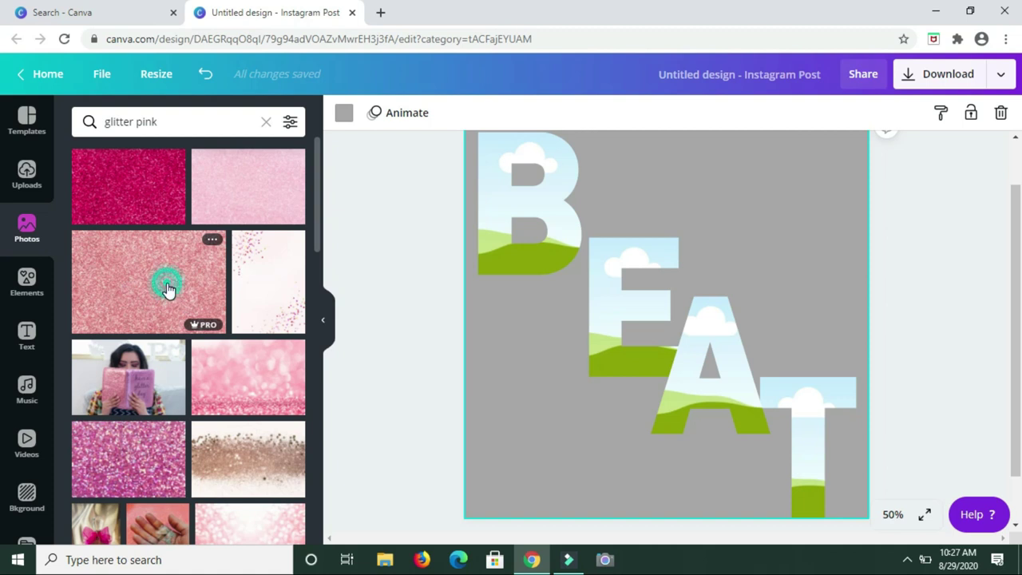
{"action": "left_click_drag", "start_coordinate": [168, 289], "coordinate": [503, 176]}
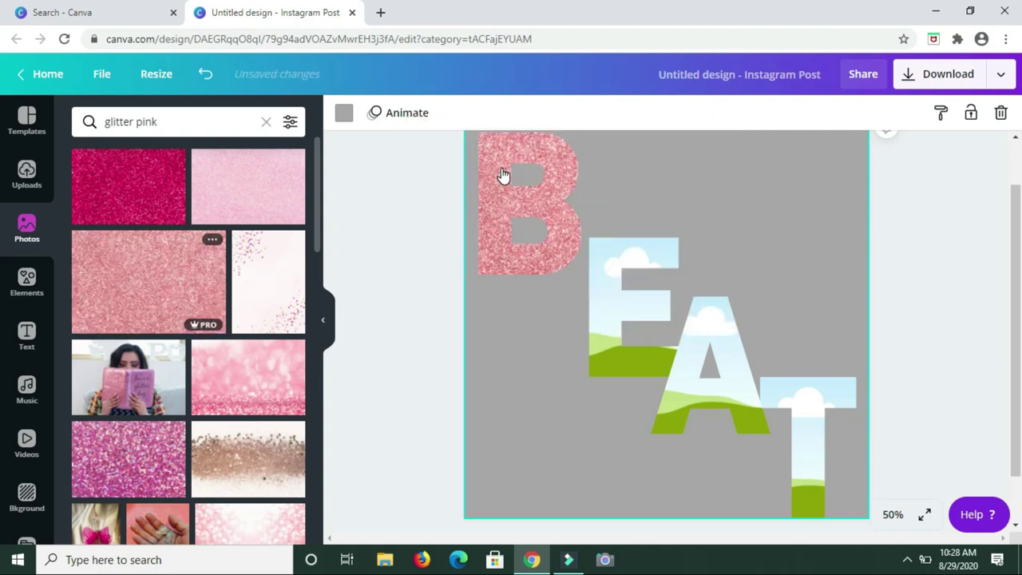
{"action": "left_click", "coordinate": [324, 320]}
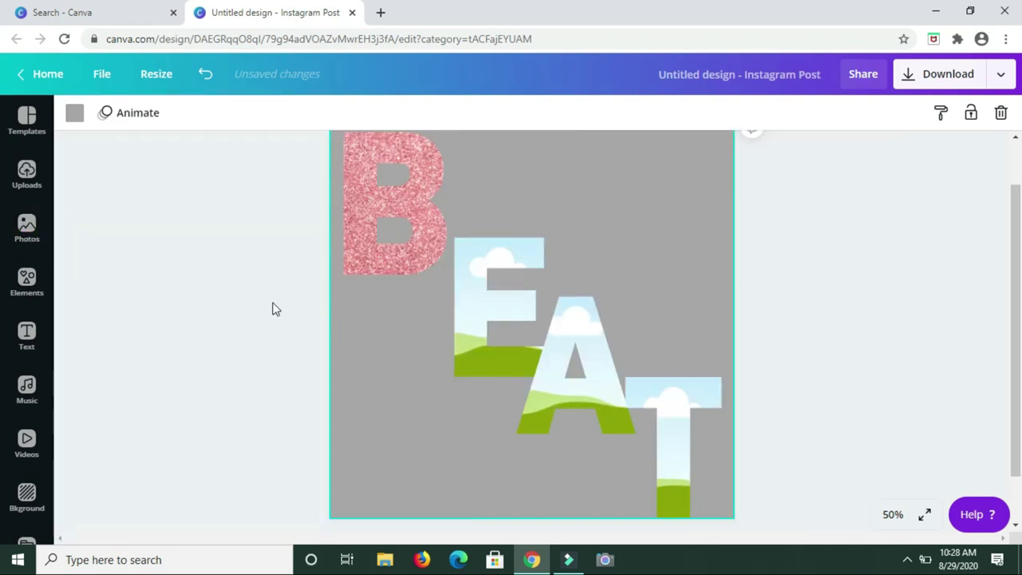
Search photos for 'glitter blue' and fill the E frame with the first glitter result
{"action": "left_click", "coordinate": [26, 228]}
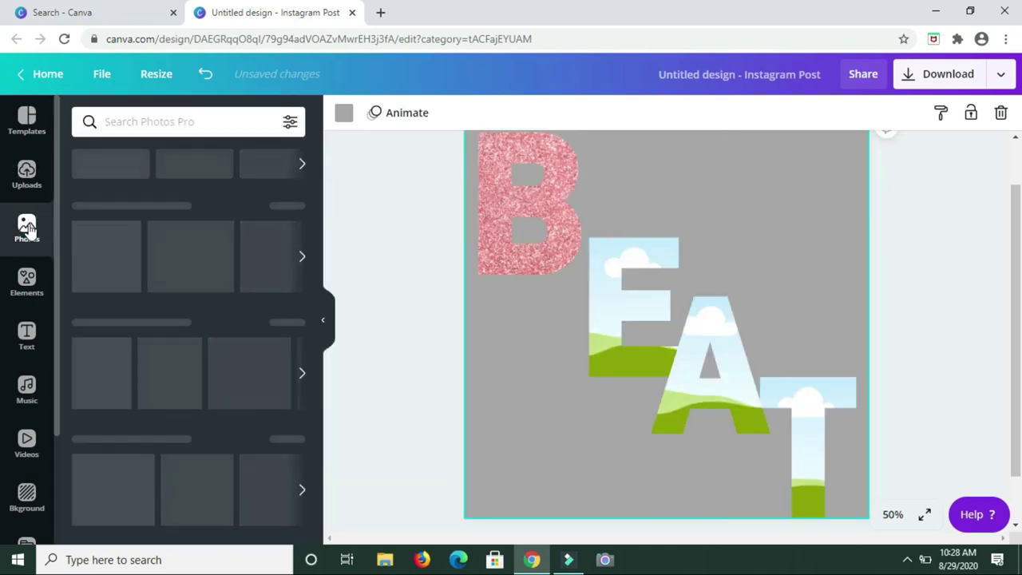
{"action": "left_click", "coordinate": [146, 122]}
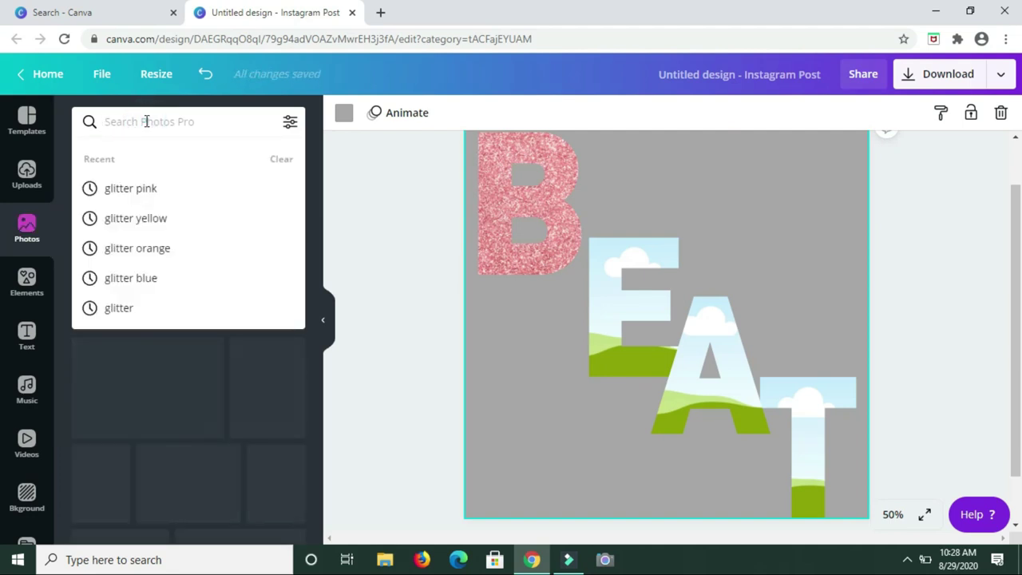
{"action": "type", "text": "glit"}
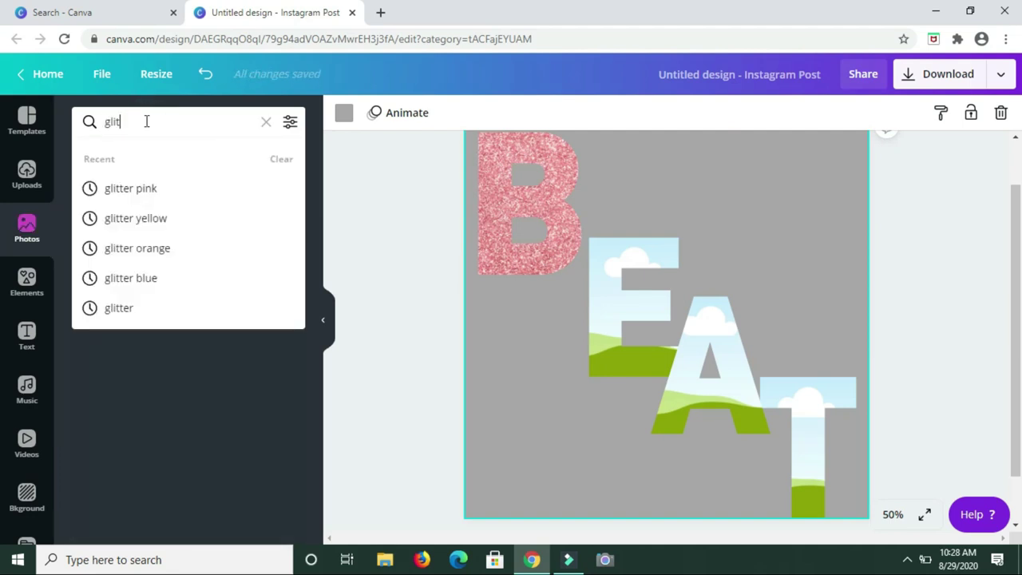
{"action": "type", "text": "ter b"}
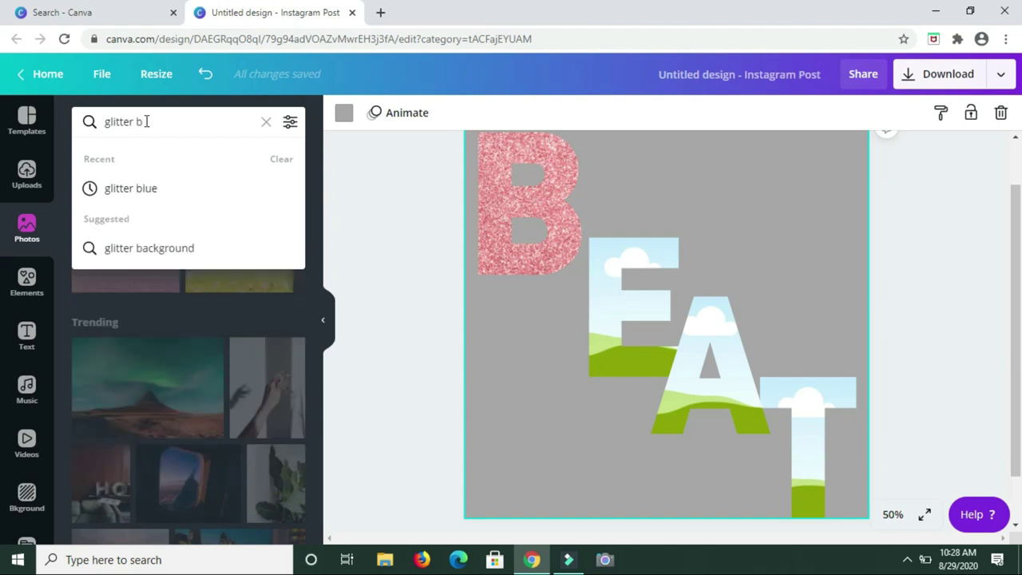
{"action": "type", "text": "lue"}
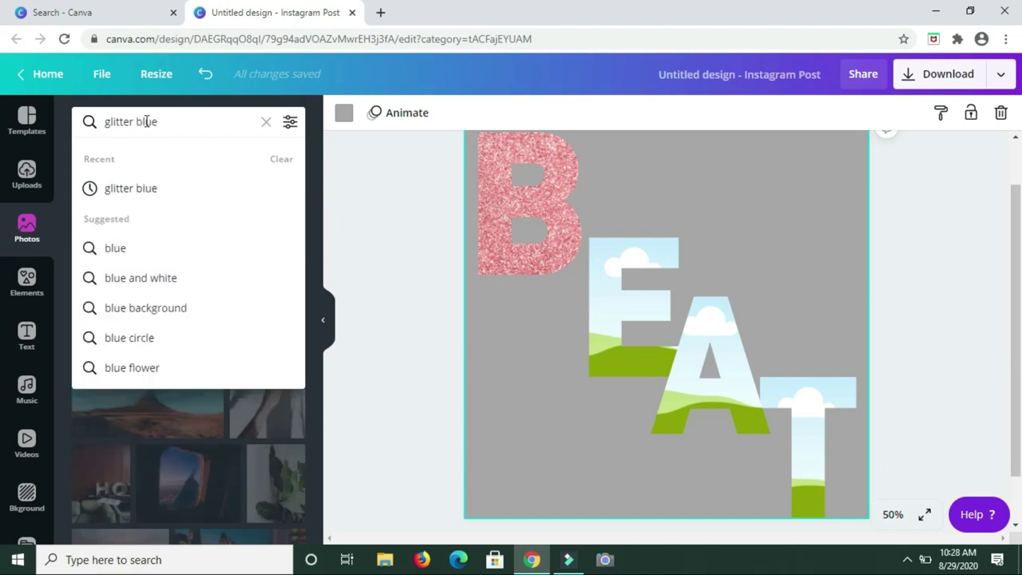
{"action": "key", "text": "Return"}
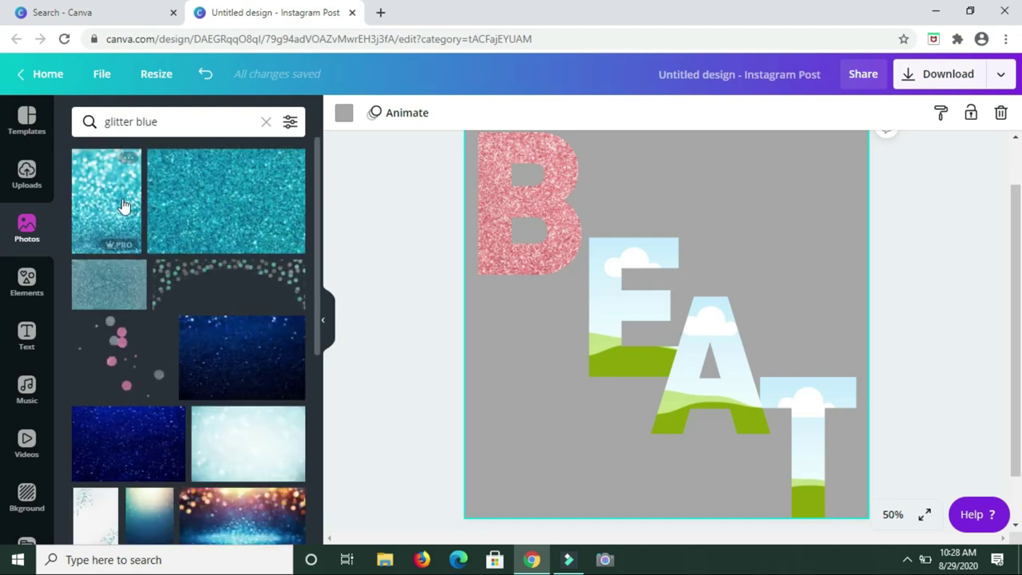
{"action": "left_click_drag", "start_coordinate": [639, 261], "coordinate": [612, 266]}
{"action": "left_click", "coordinate": [170, 127]}
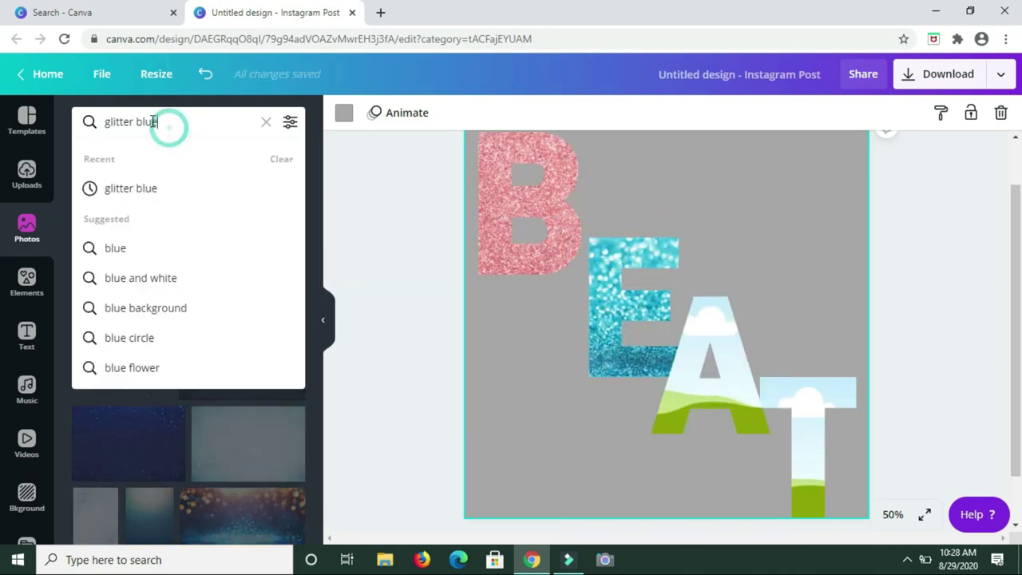
{"action": "left_click_drag", "start_coordinate": [169, 125], "coordinate": [139, 122]}
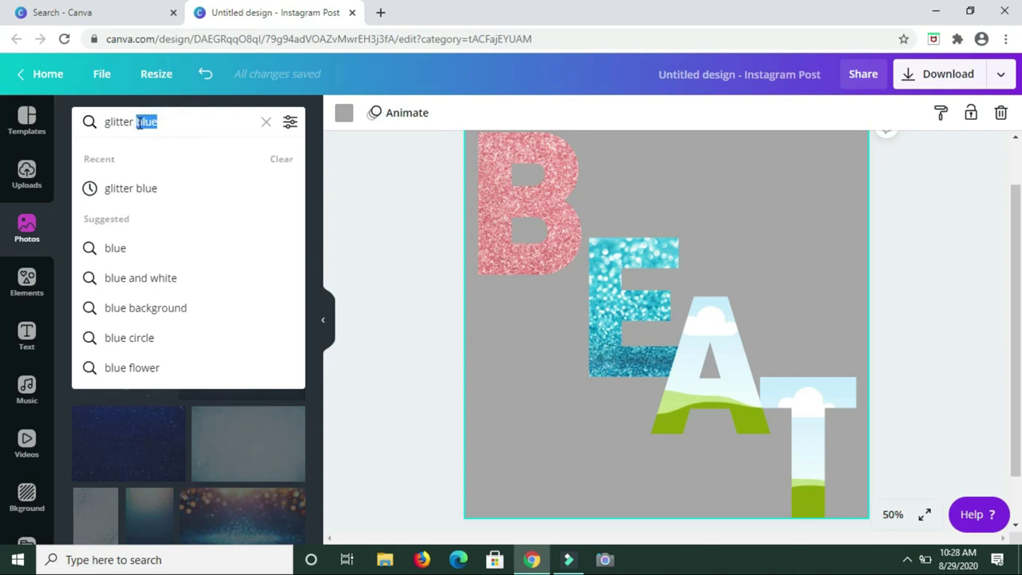
Change the photo search to 'glitter yellow' and fill the A frame with a yellow glitter photo
{"action": "type", "text": "yellow"}
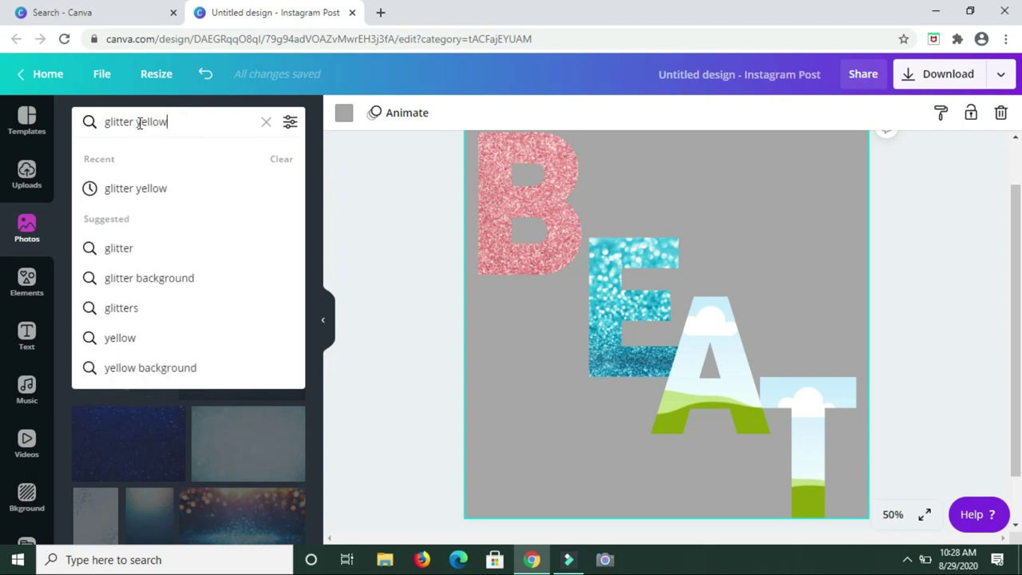
{"action": "key", "text": "Return"}
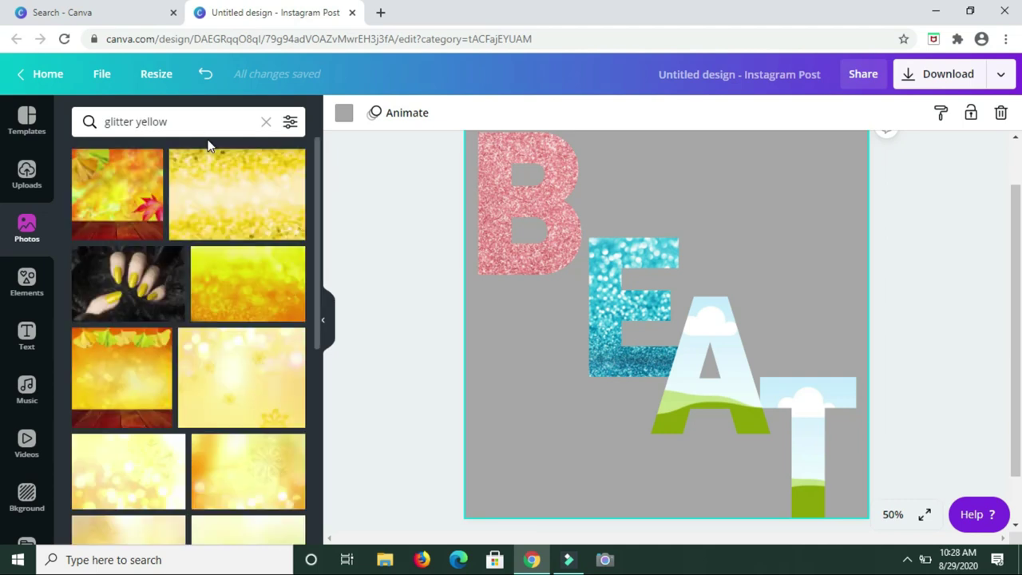
{"action": "left_click", "coordinate": [240, 183]}
{"action": "left_click_drag", "start_coordinate": [428, 216], "coordinate": [687, 337]}
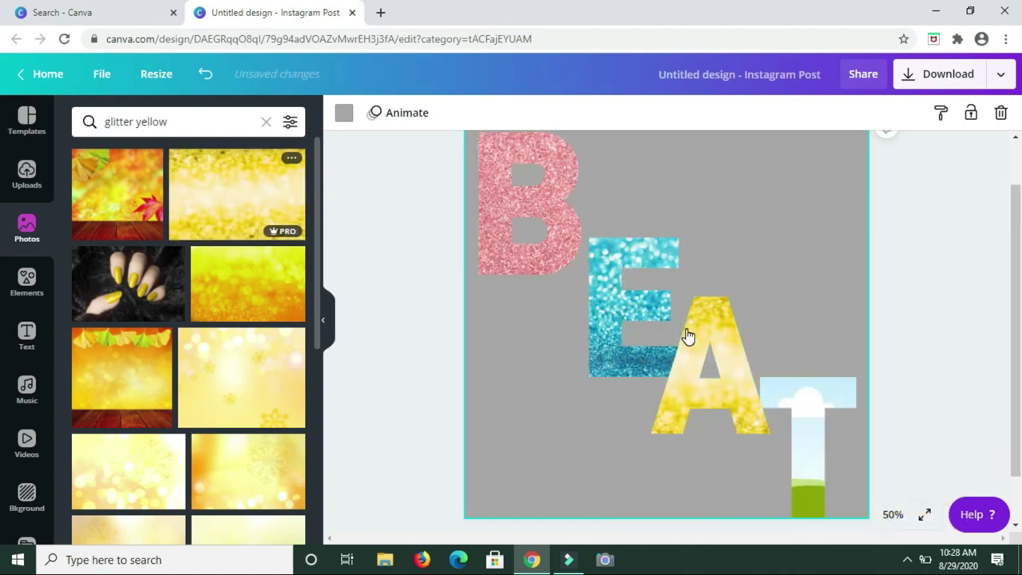
{"action": "left_click", "coordinate": [178, 123]}
{"action": "left_click_drag", "start_coordinate": [178, 123], "coordinate": [139, 126]}
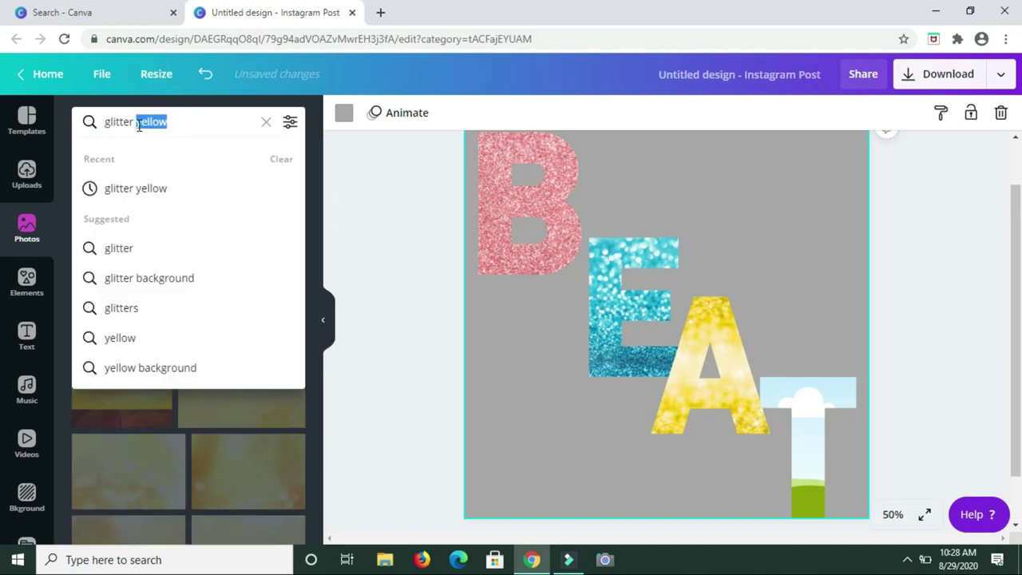
Search 'glitter purple', fill the T frame with the pink glitter photo, and collapse the side panel
{"action": "key", "text": "BackSpace"}
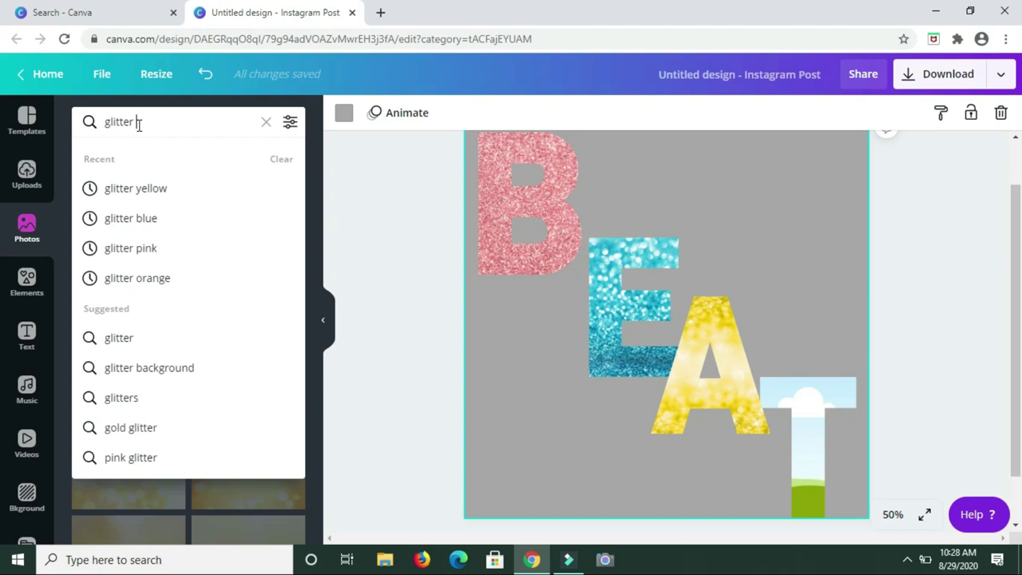
{"action": "type", "text": "pu"}
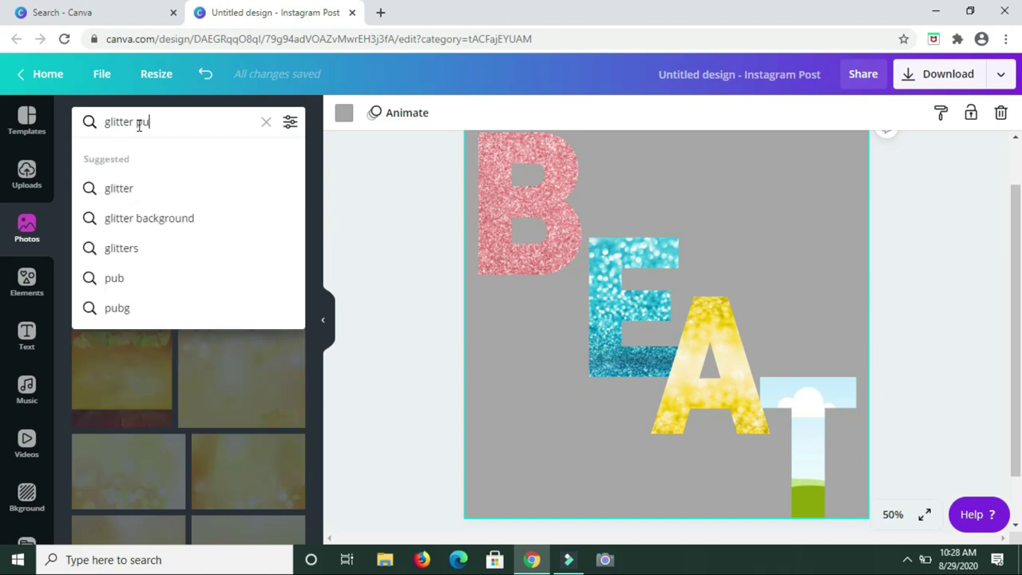
{"action": "type", "text": "rple"}
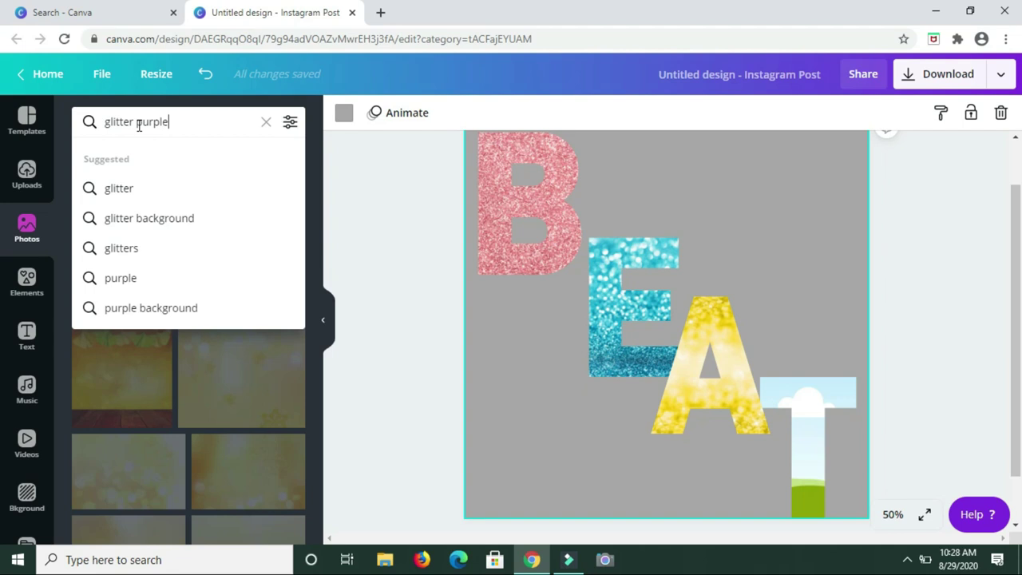
{"action": "key", "text": "Return"}
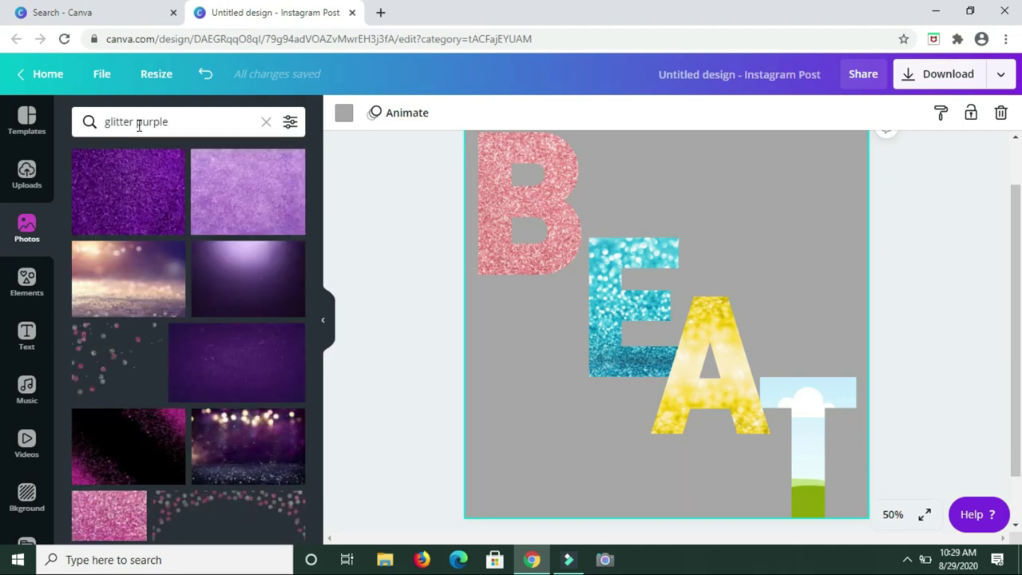
{"action": "scroll", "coordinate": [119, 331], "scroll_direction": "down", "scroll_amount": 2}
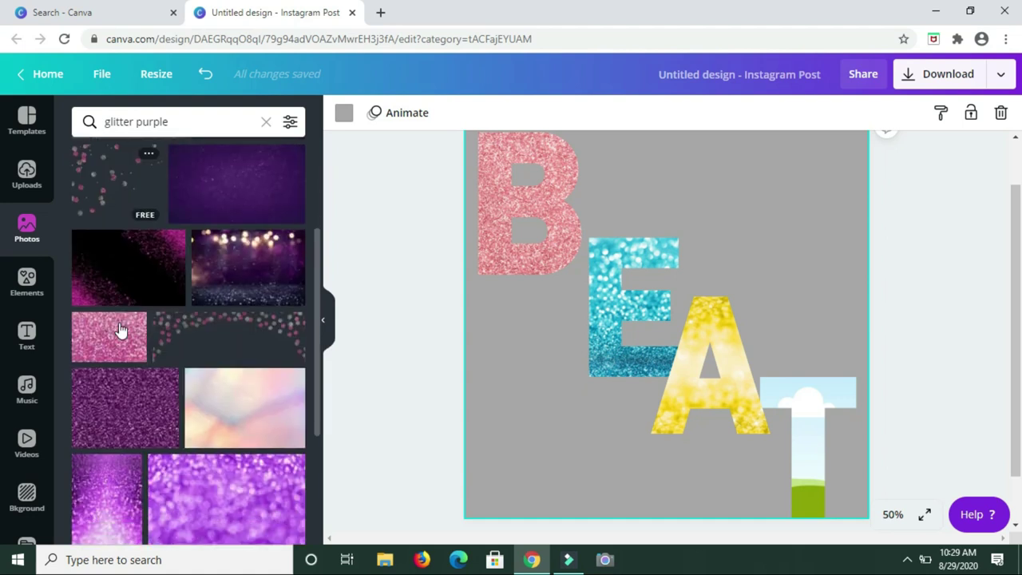
{"action": "left_click", "coordinate": [94, 335]}
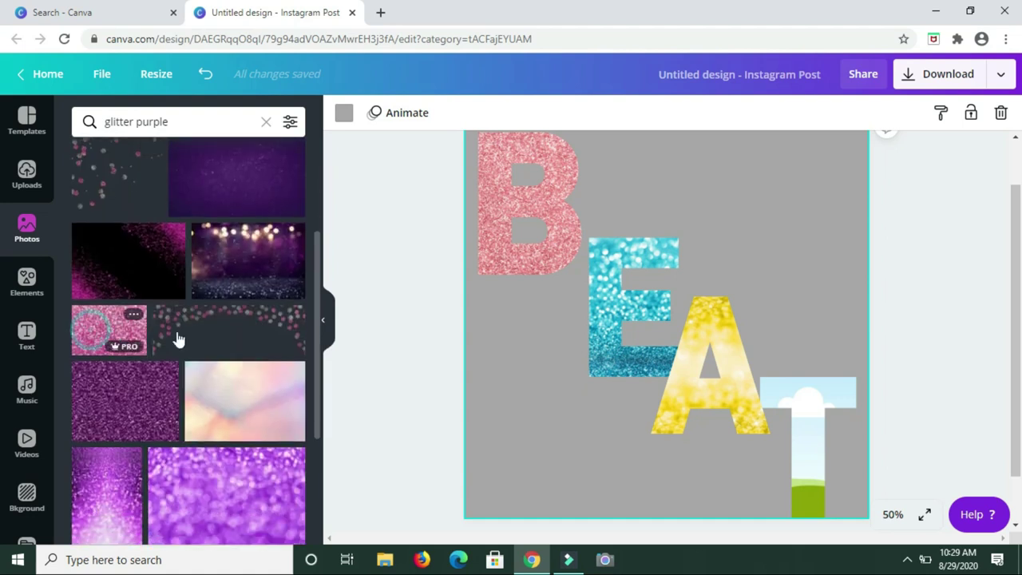
{"action": "left_click_drag", "start_coordinate": [179, 339], "coordinate": [801, 405]}
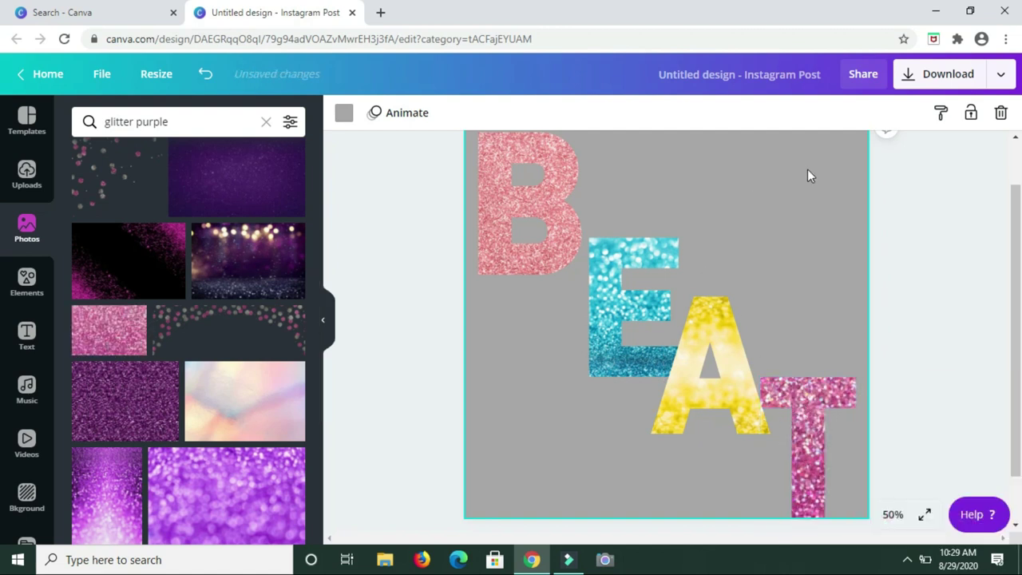
{"action": "left_click", "coordinate": [324, 321]}
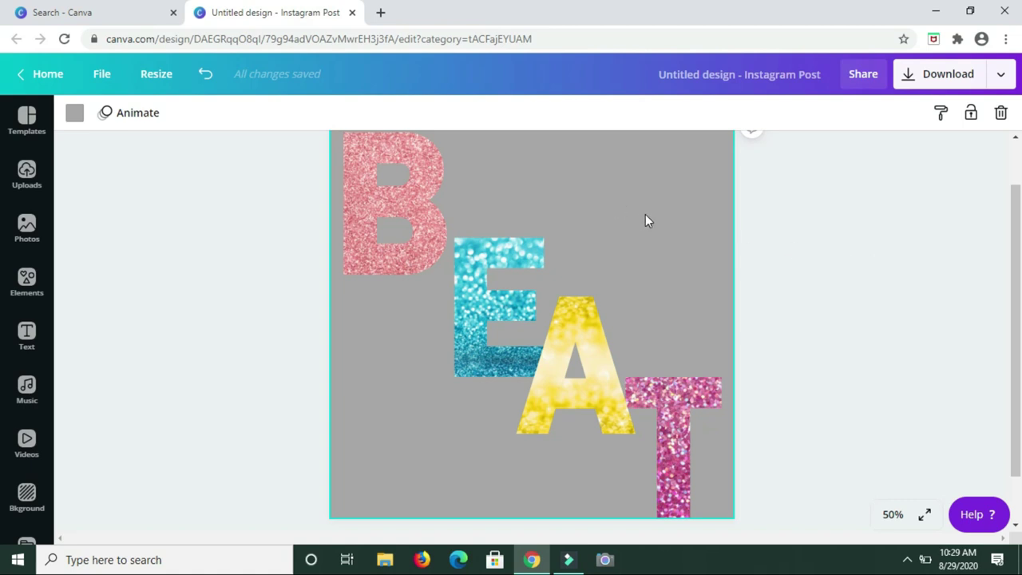
{"action": "scroll", "coordinate": [645, 214], "scroll_direction": "up", "scroll_amount": 1}
{"action": "scroll", "coordinate": [645, 214], "scroll_direction": "down", "scroll_amount": 2}
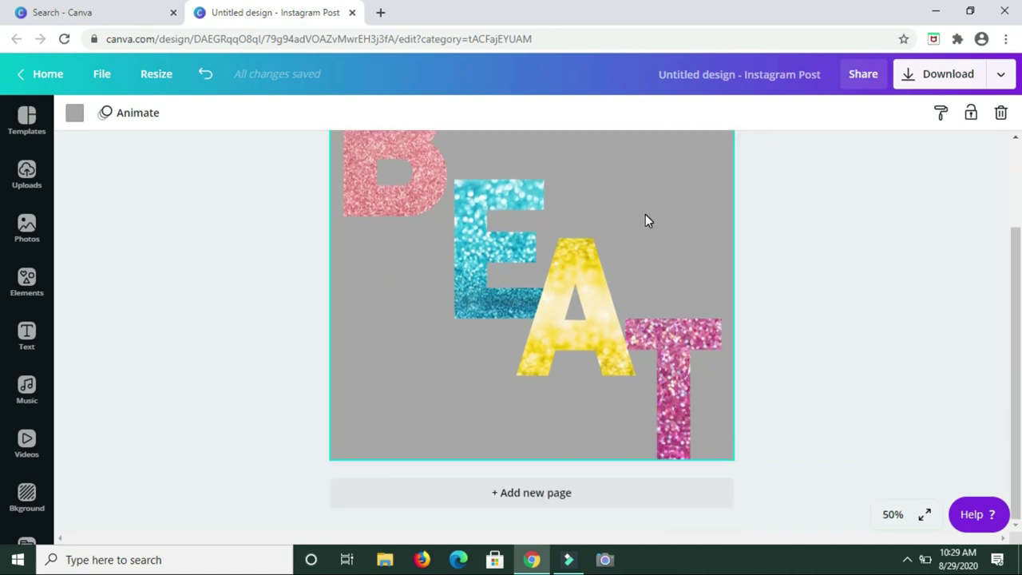
{"action": "scroll", "coordinate": [423, 396], "scroll_direction": "up", "scroll_amount": 2}
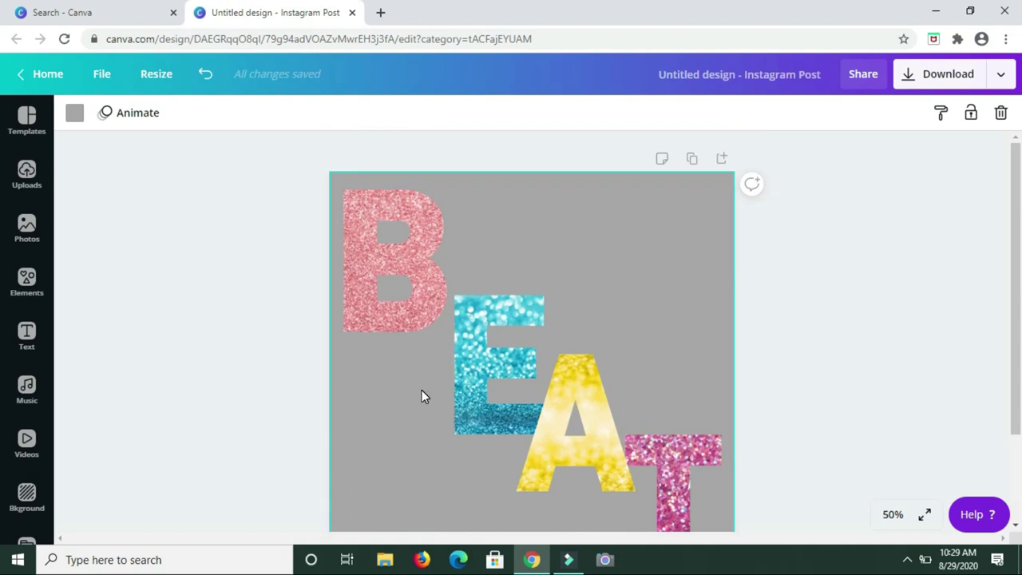